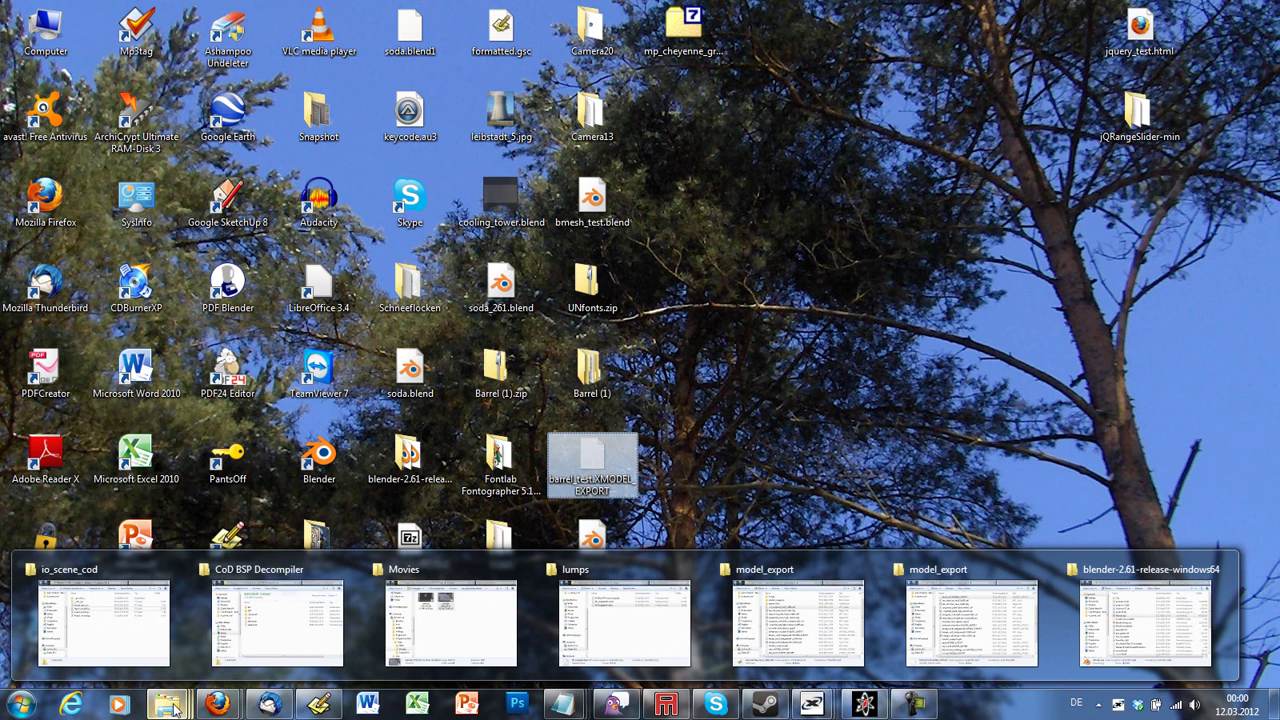
# Paste the barrel_test export into model_export past the permission prompt, then go up to Call of Duty 4 - Modern Warfare.
pyautogui.click(925, 630)
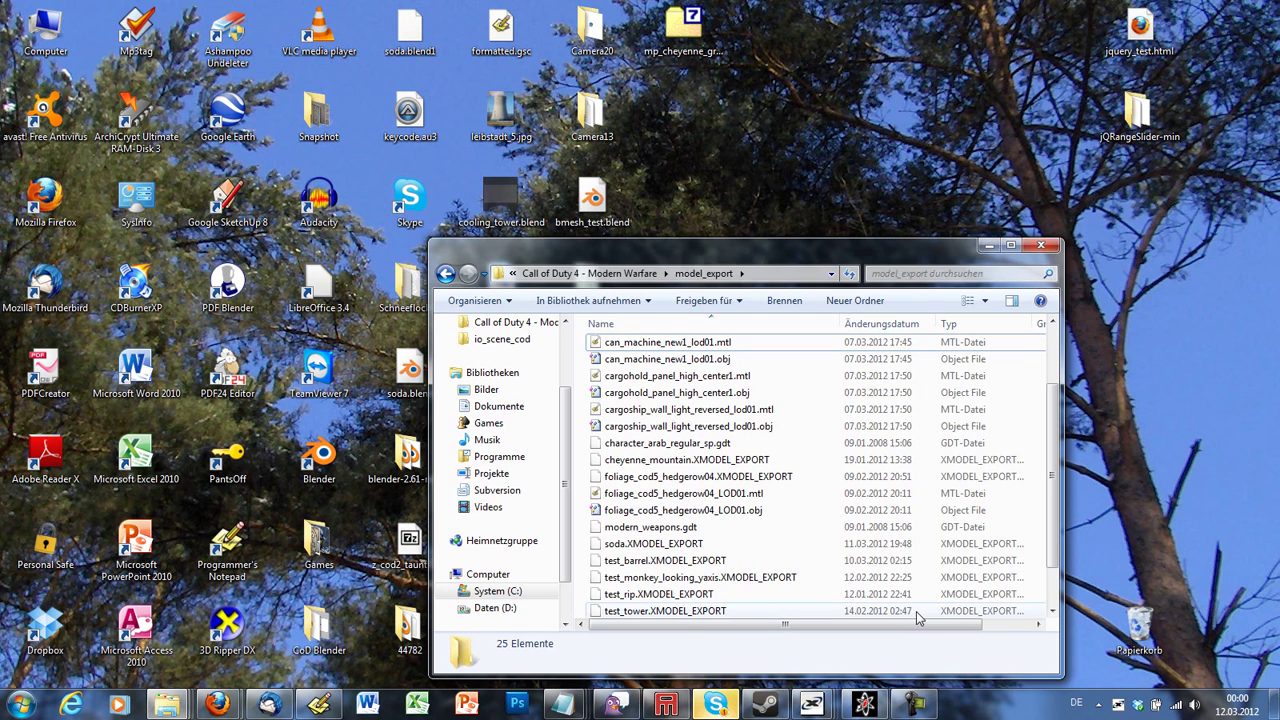
pyautogui.click(475, 300)
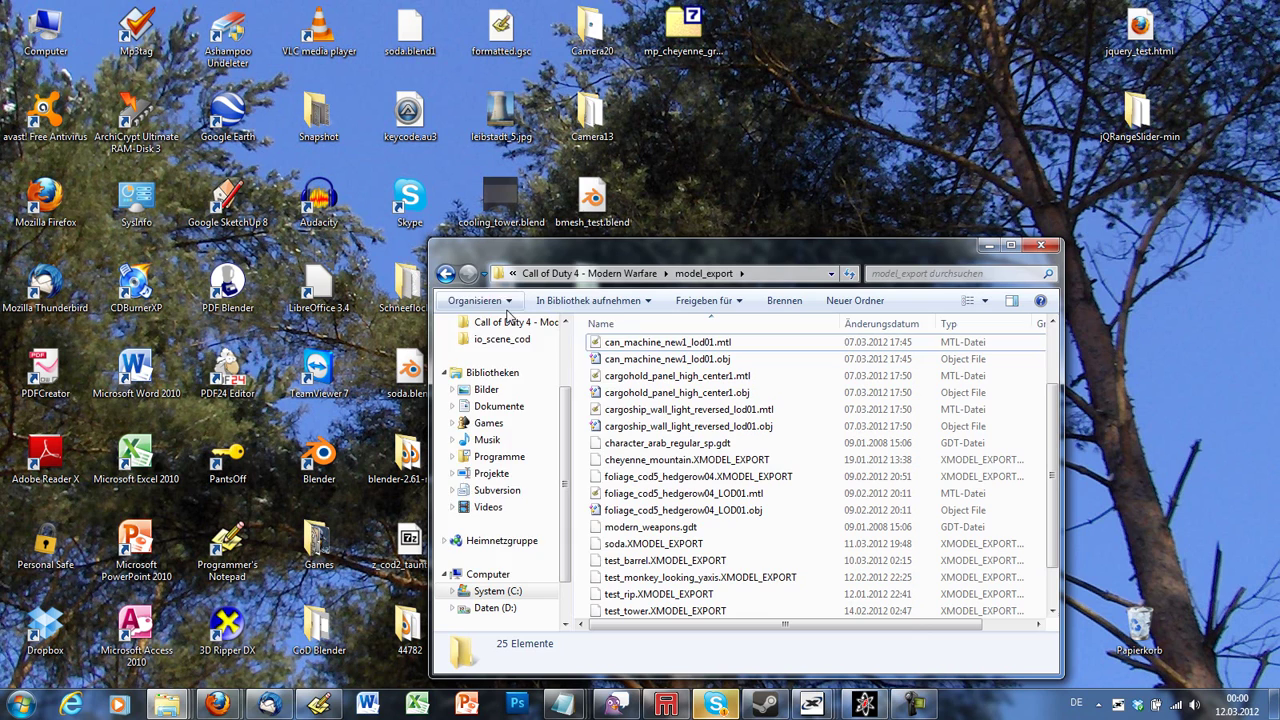
pyautogui.click(534, 354)
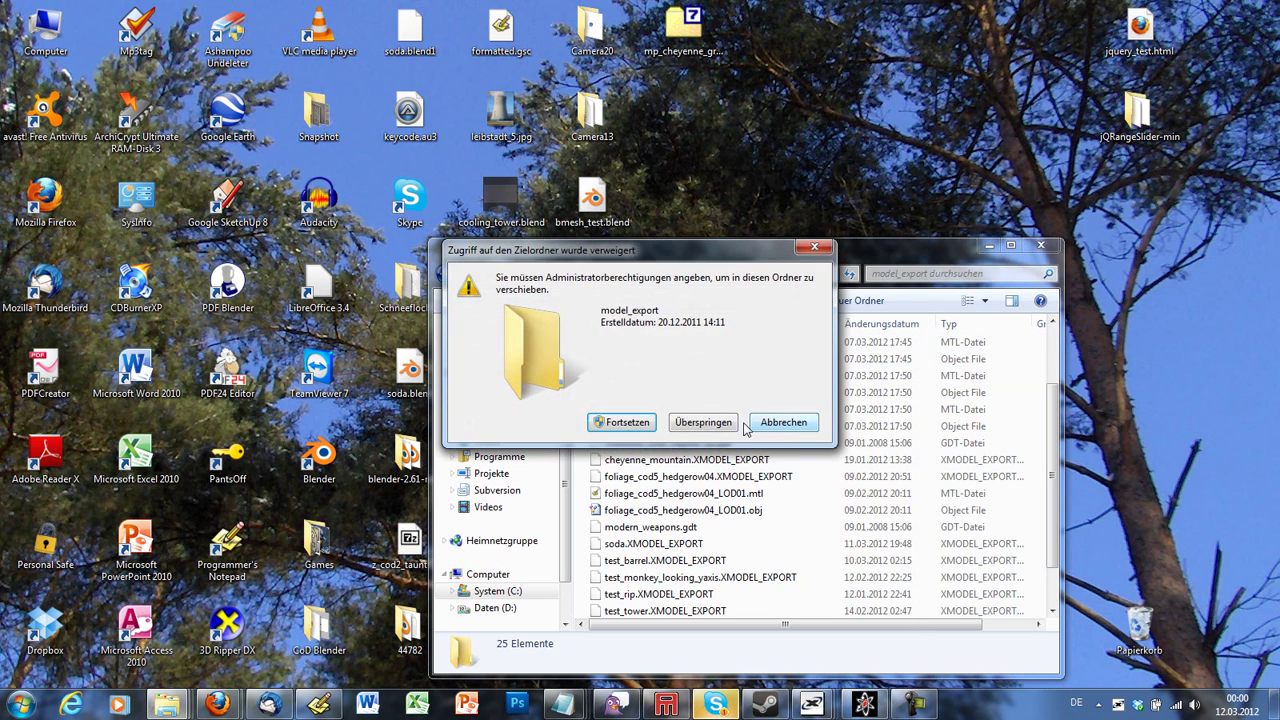
pyautogui.click(636, 422)
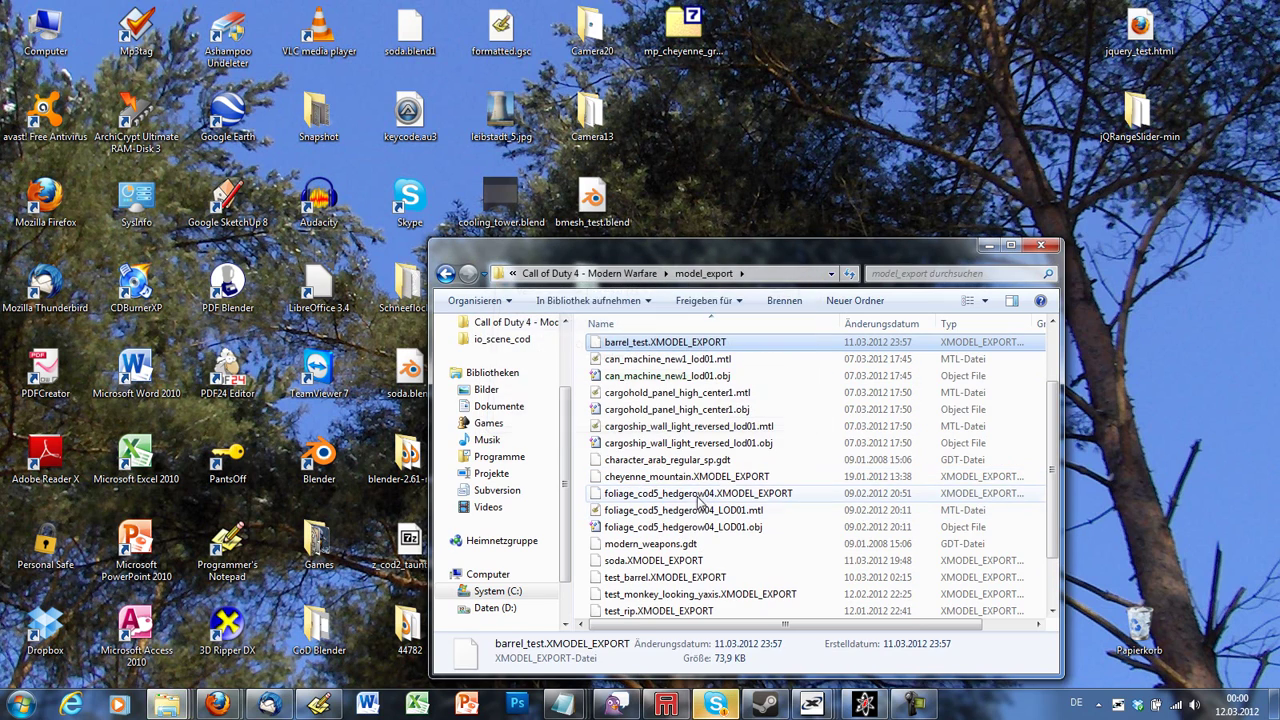
pyautogui.moveTo(698, 493)
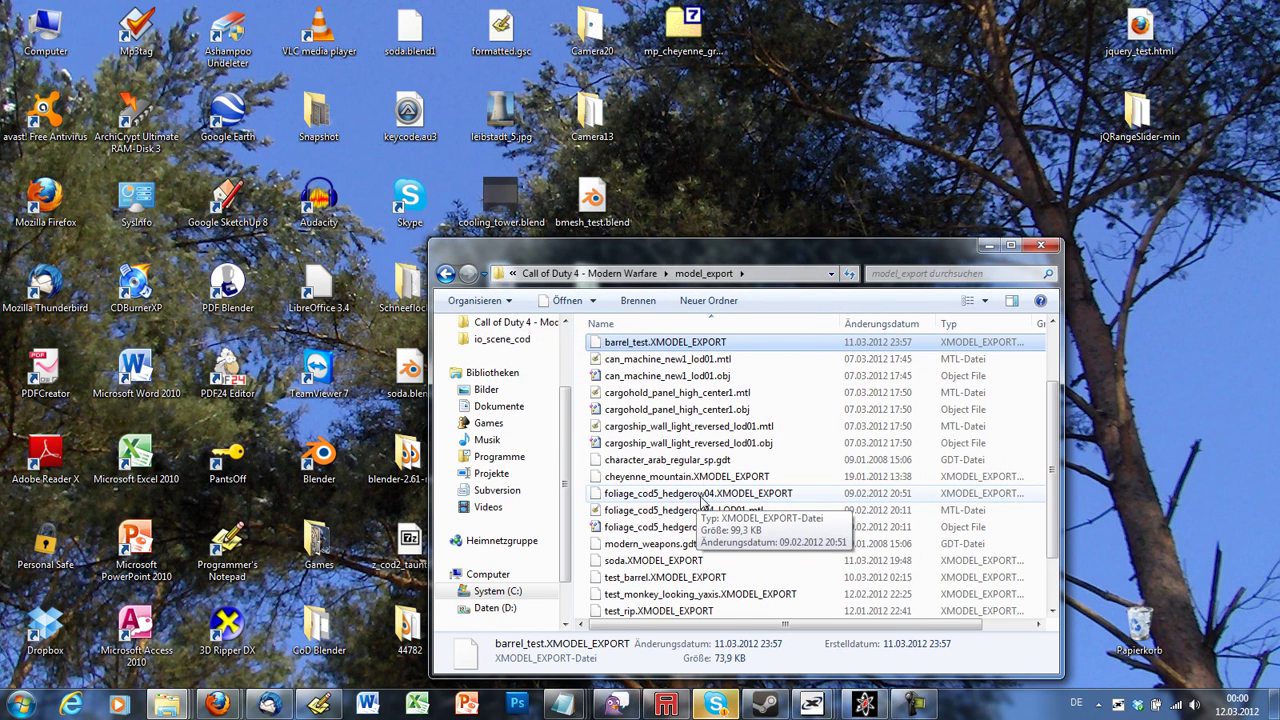
pyautogui.scroll(2, 568, 407)
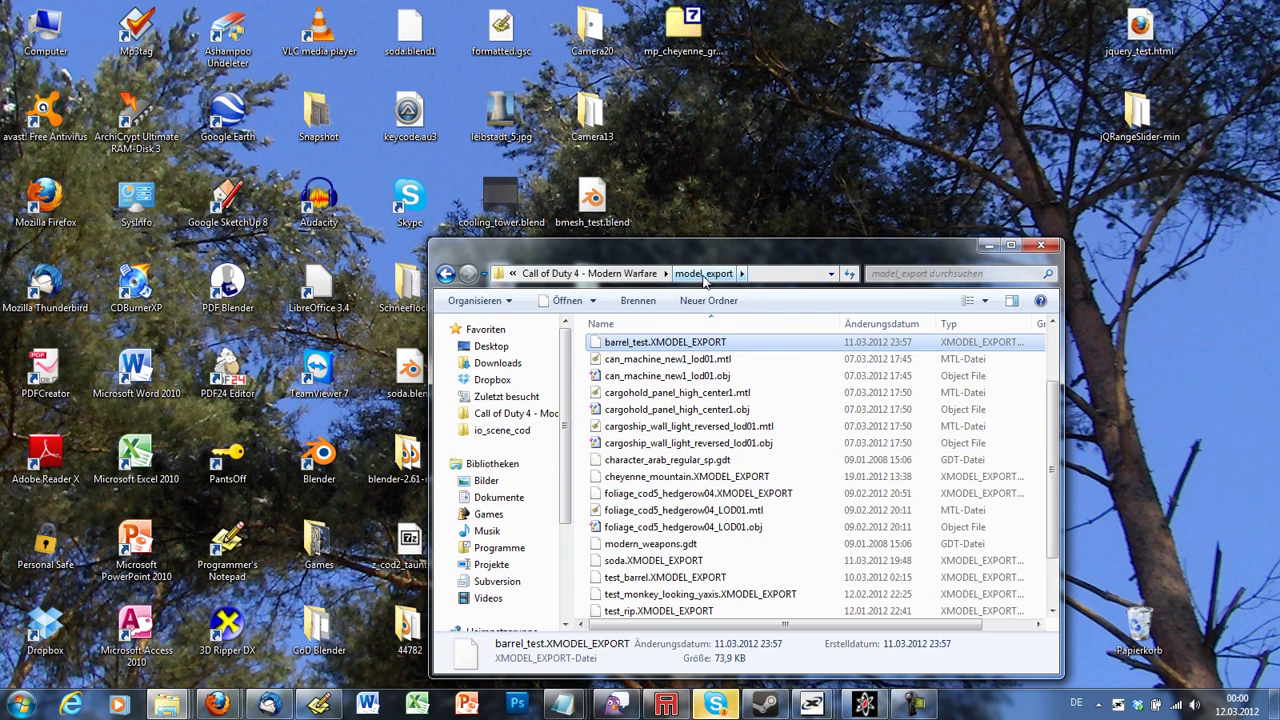
pyautogui.click(641, 274)
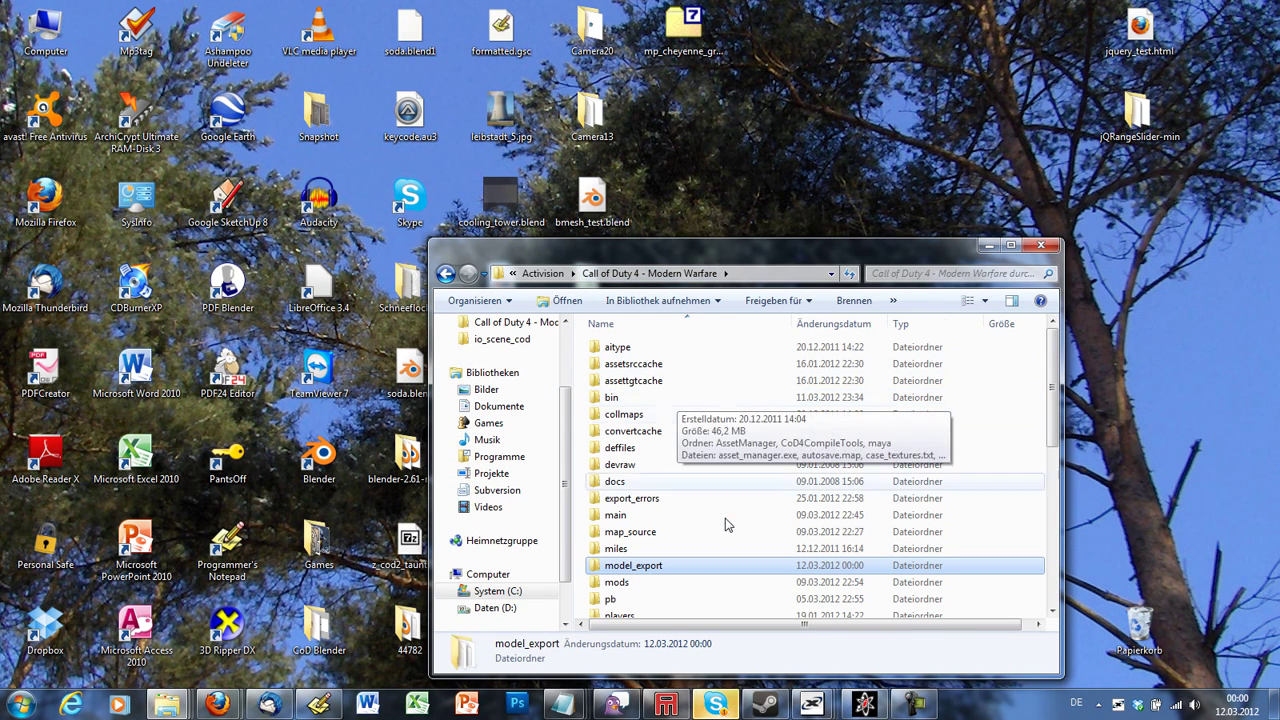
# Reopen the recent source_data\test.gdt in Asset Manager to list test_barrel and other xmodels.
pyautogui.click(666, 705)
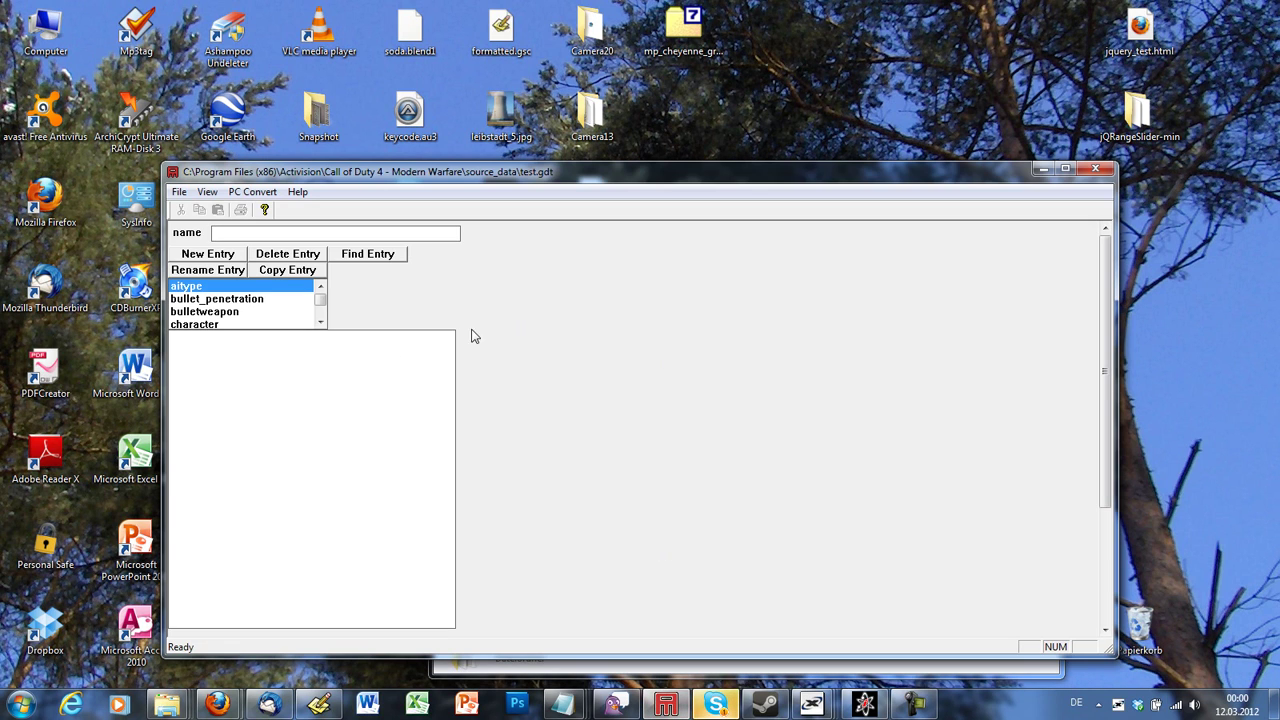
pyautogui.click(269, 311)
pyautogui.scroll(-3, 269, 316)
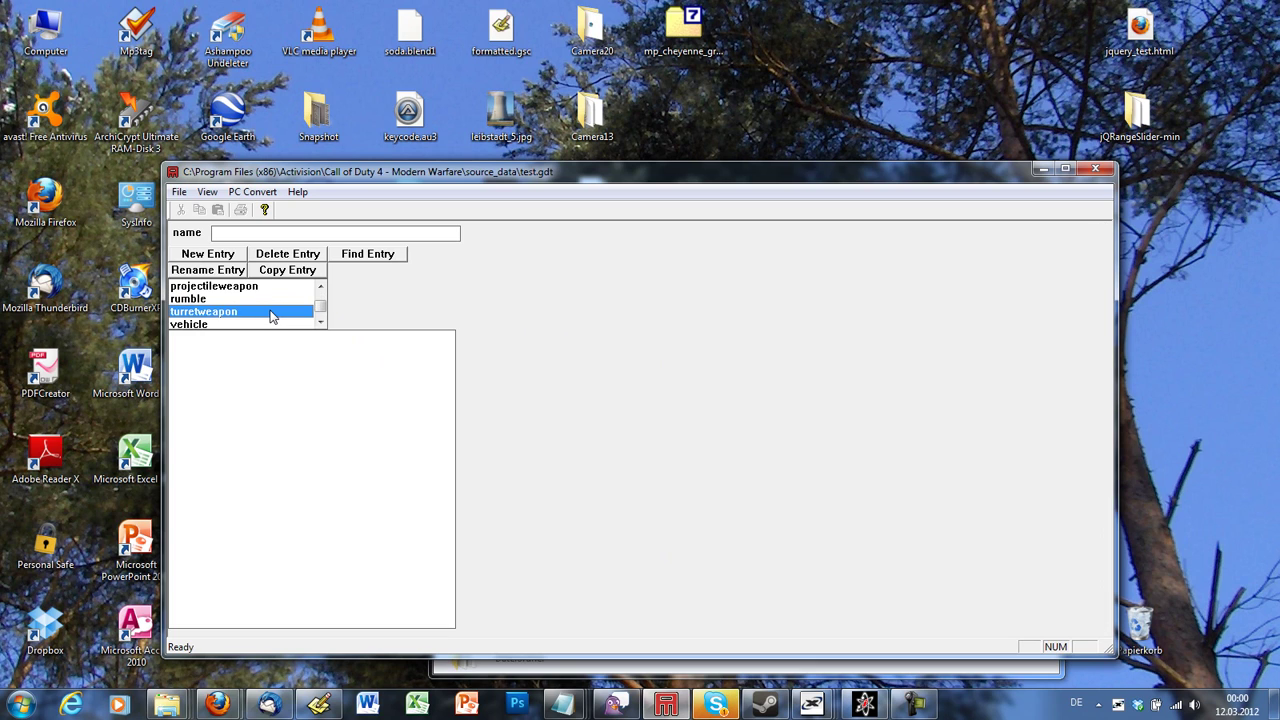
pyautogui.click(207, 191)
pyautogui.moveTo(179, 191)
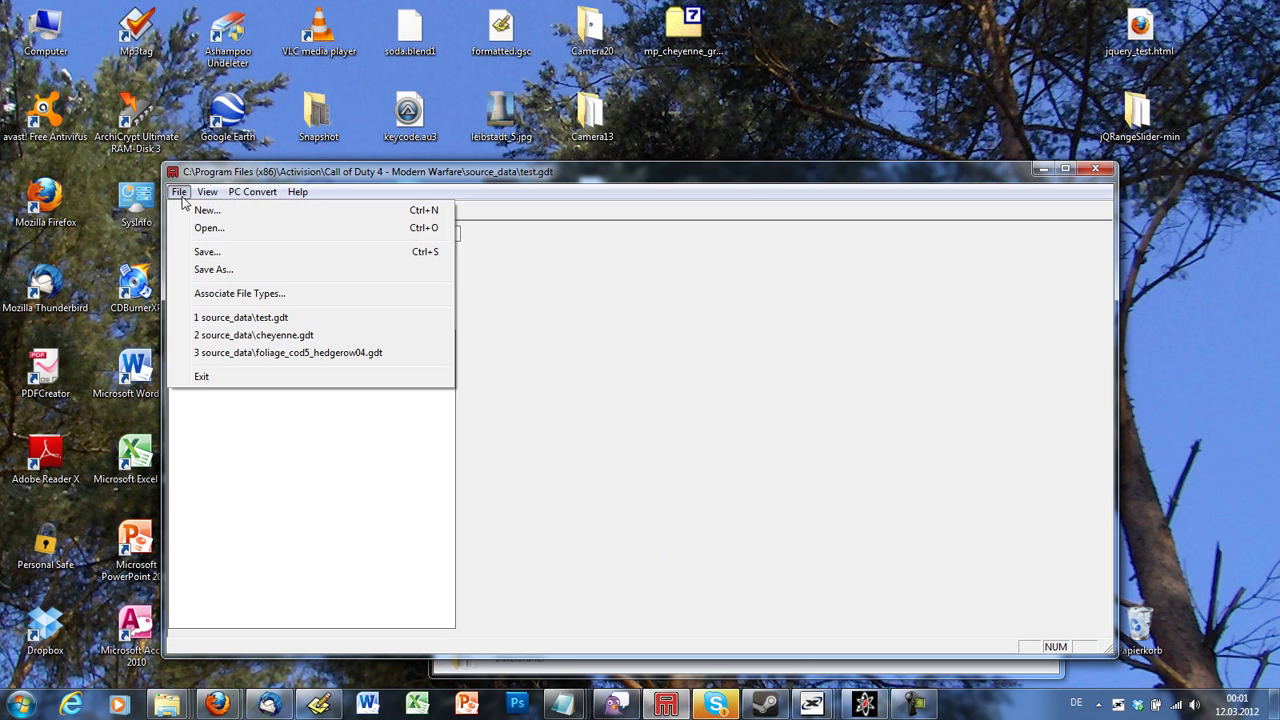
pyautogui.click(253, 318)
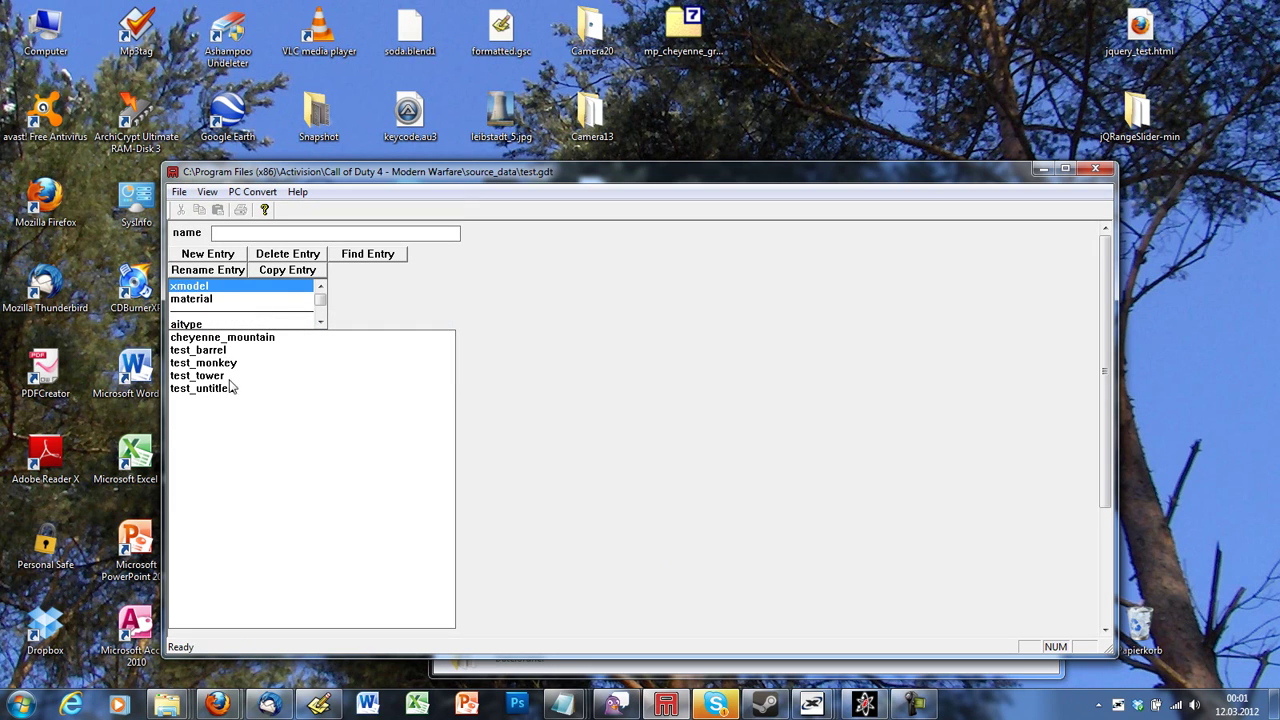
# Create a new material entry named mtl_barrel_test.
pyautogui.click(233, 300)
pyautogui.click(226, 262)
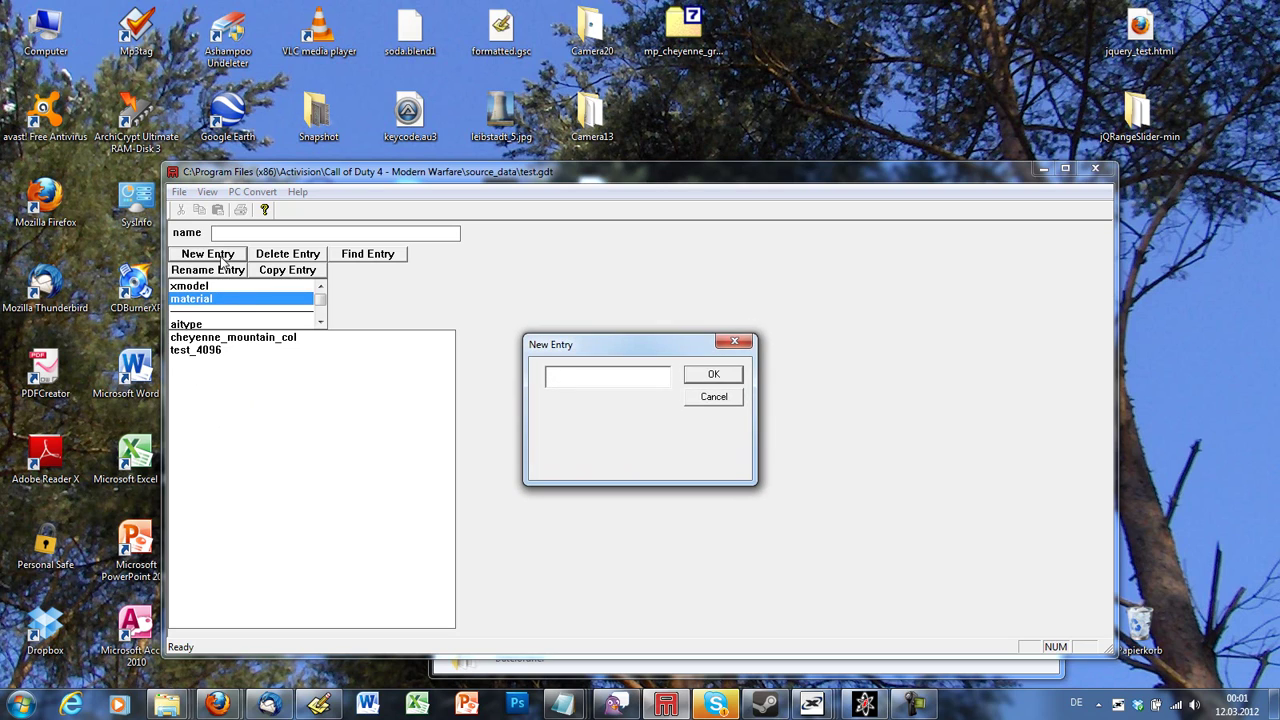
pyautogui.write('mtl_barrel_test')
pyautogui.press('Return')
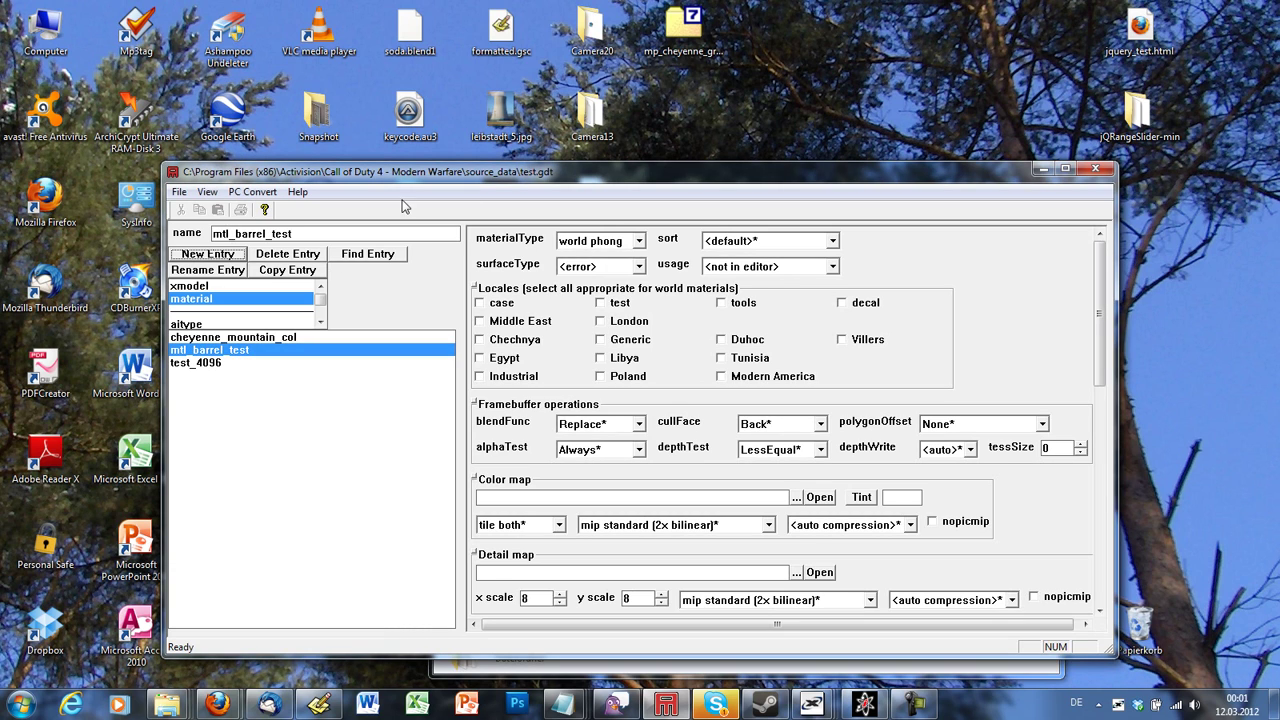
# Set the material type to model phong and the surface type to metal.
pyautogui.click(638, 241)
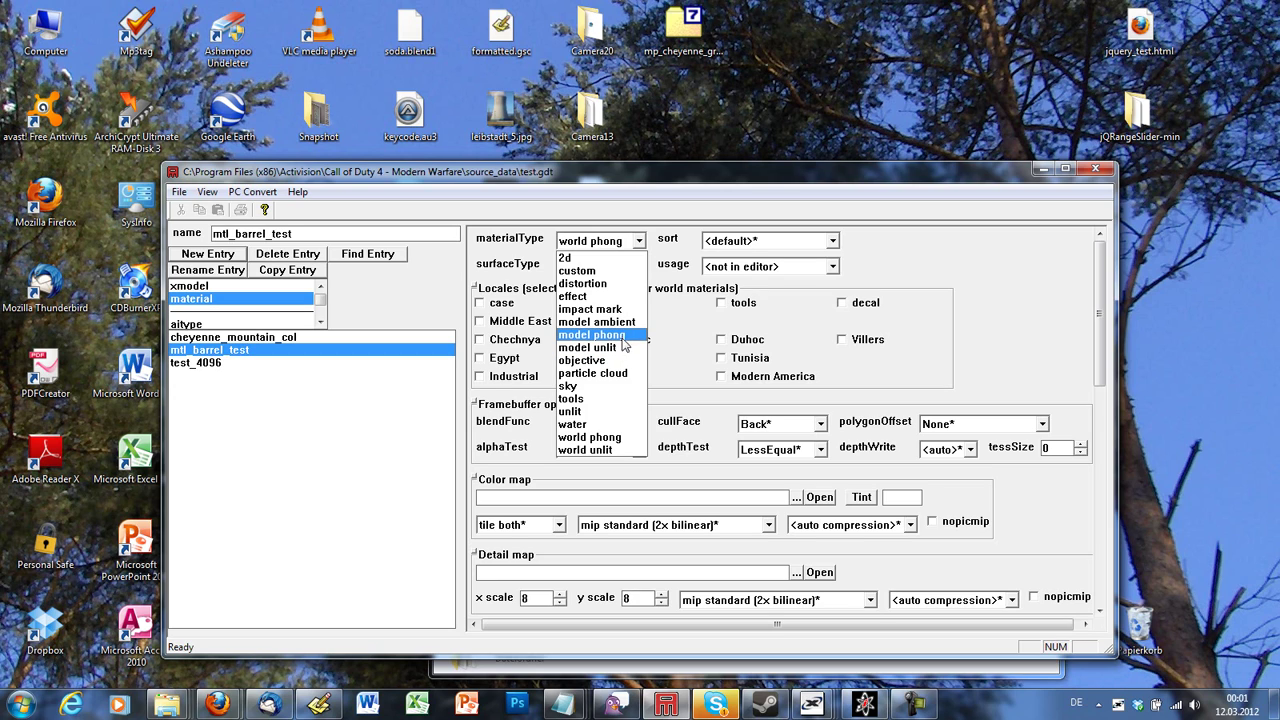
pyautogui.click(622, 337)
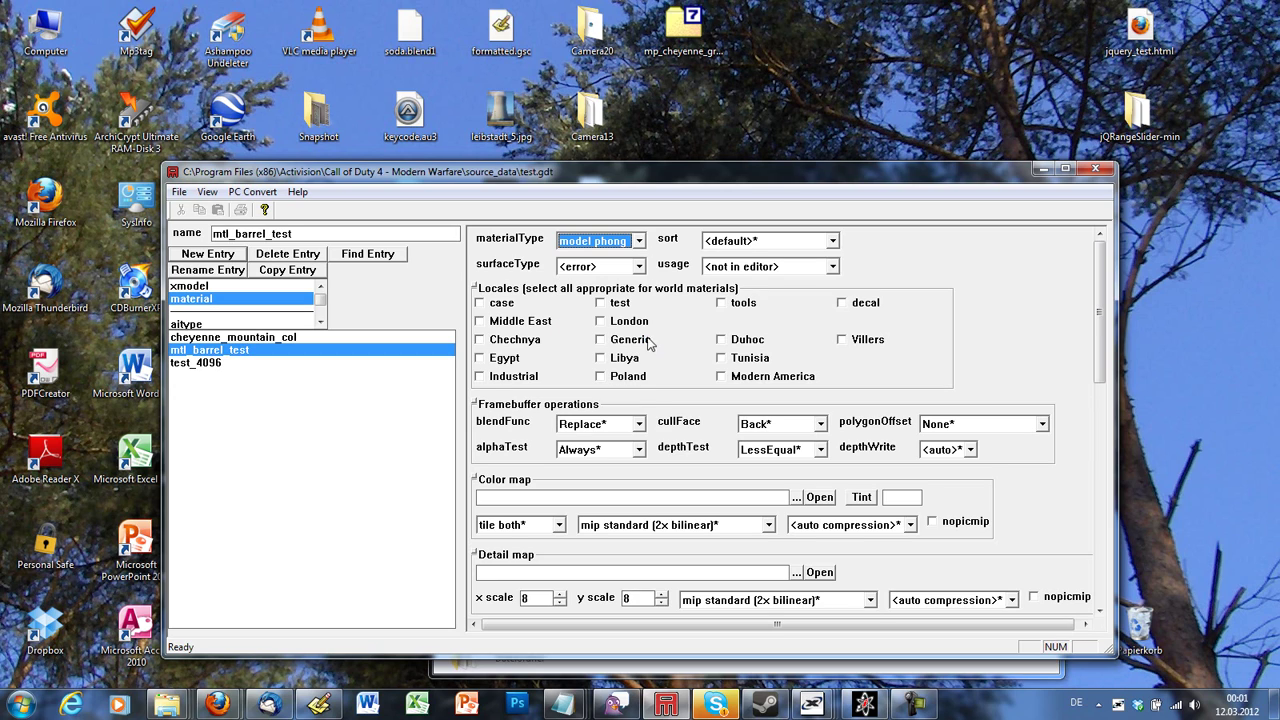
pyautogui.click(637, 267)
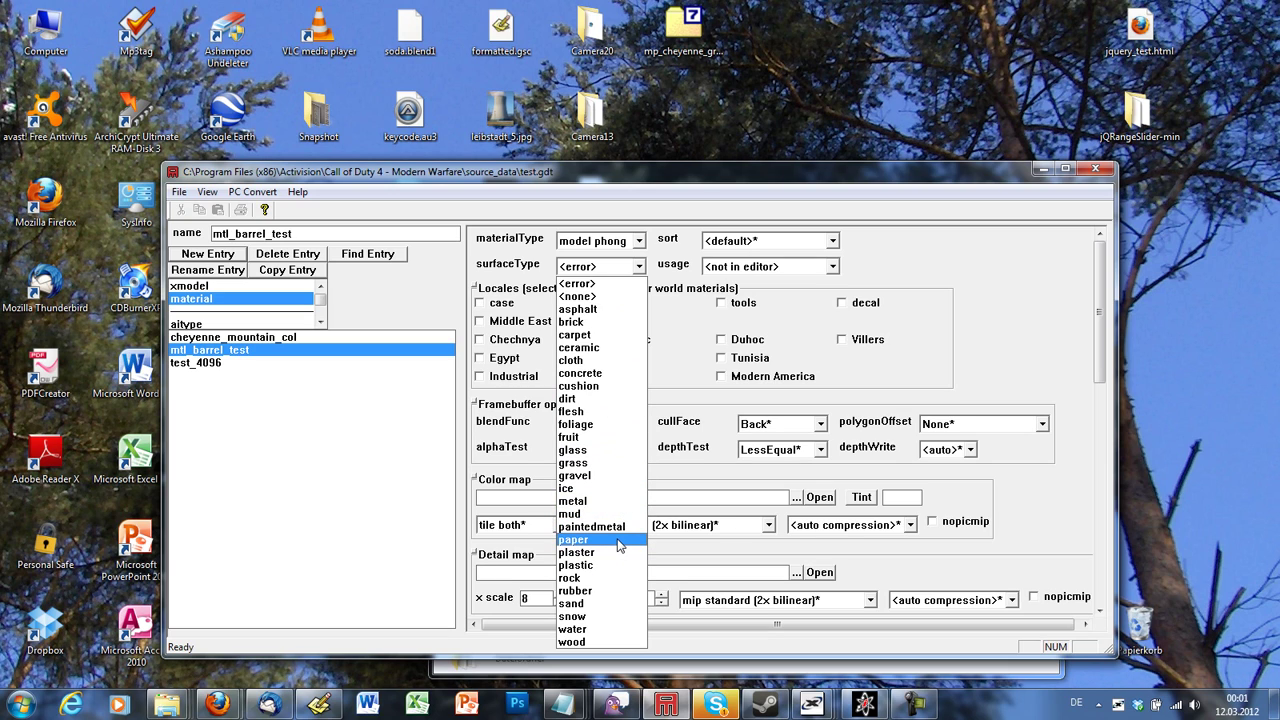
pyautogui.click(597, 501)
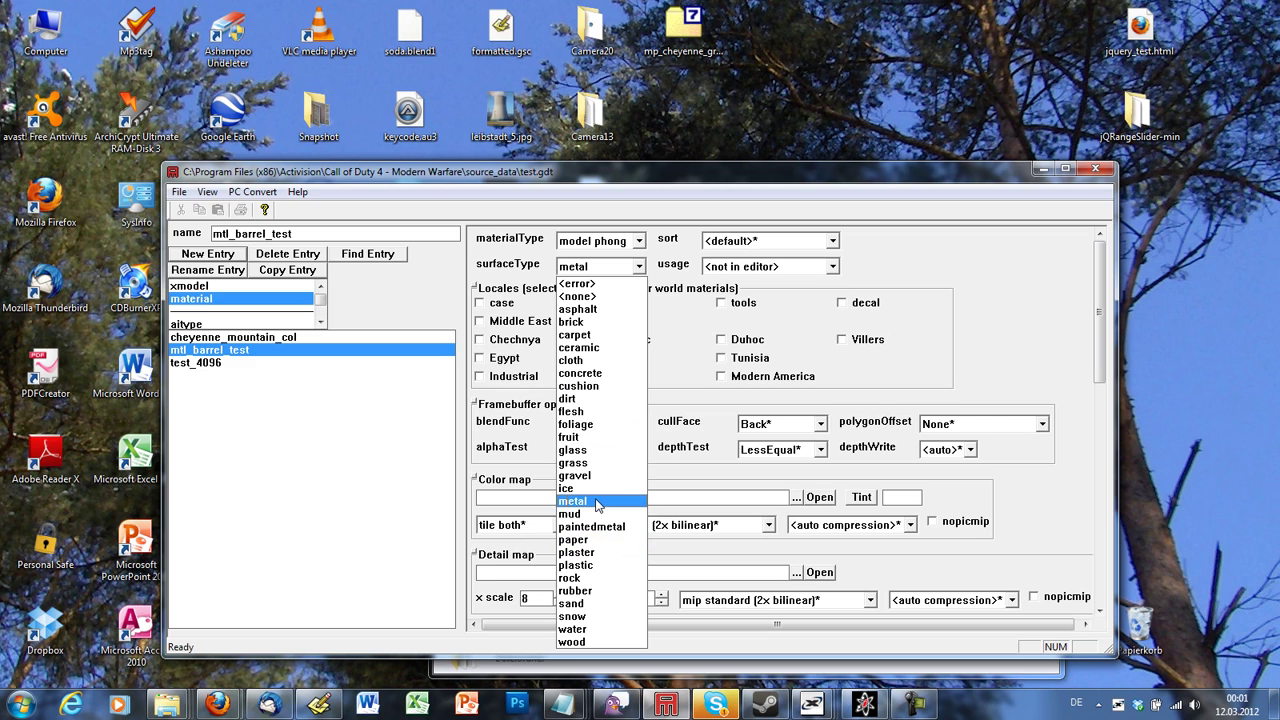
pyautogui.click(597, 501)
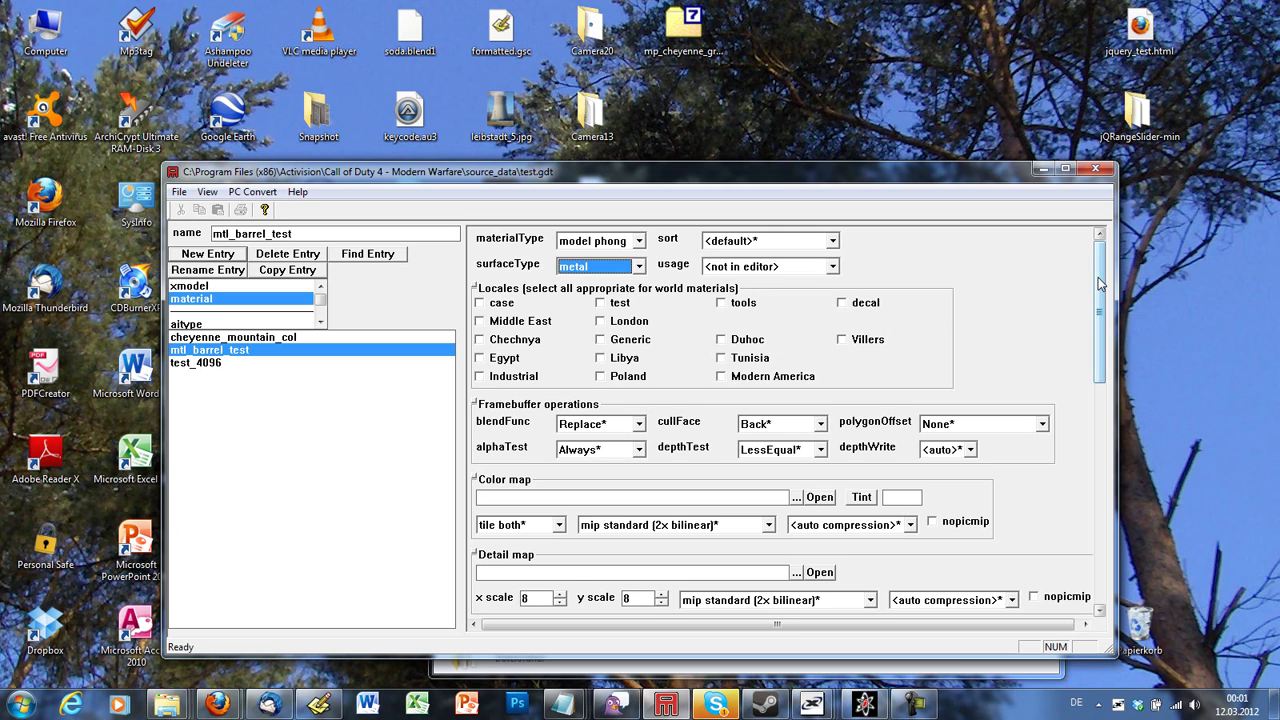
pyautogui.moveTo(1099, 283); pyautogui.dragTo(1100, 333)
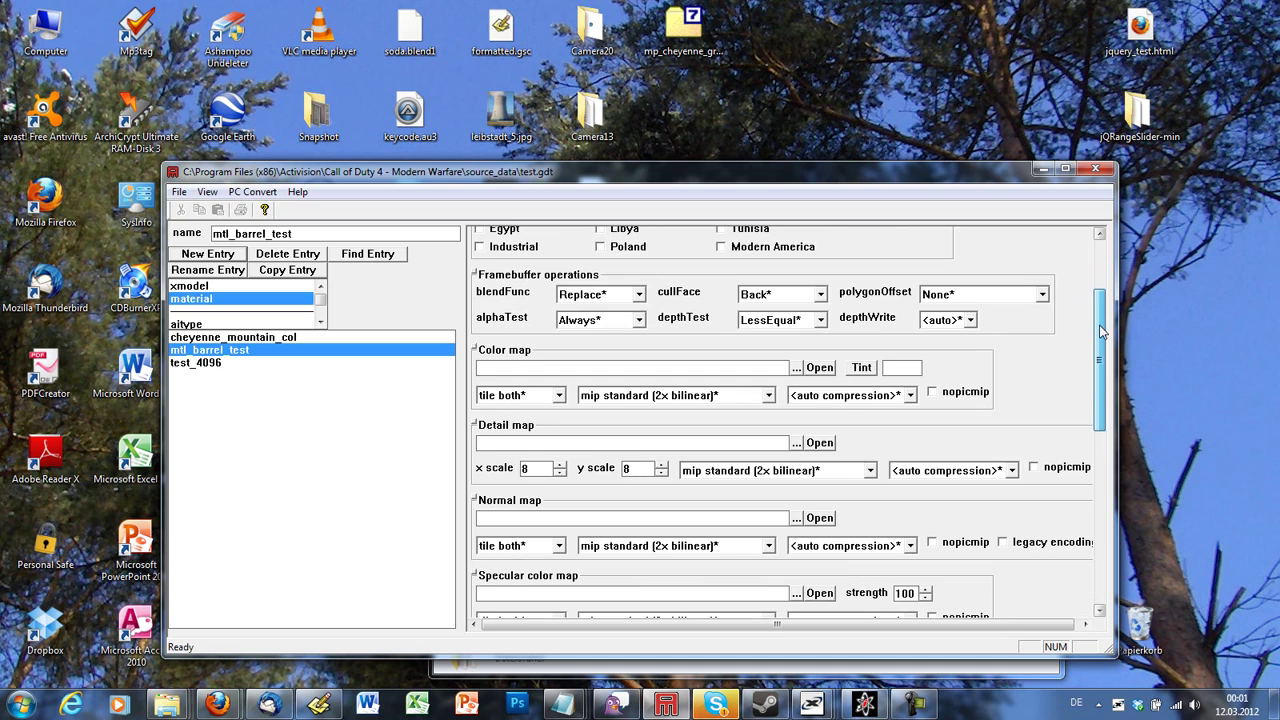
# Set the color map to Barrel_B_diff.tga with no tiling.
pyautogui.click(798, 370)
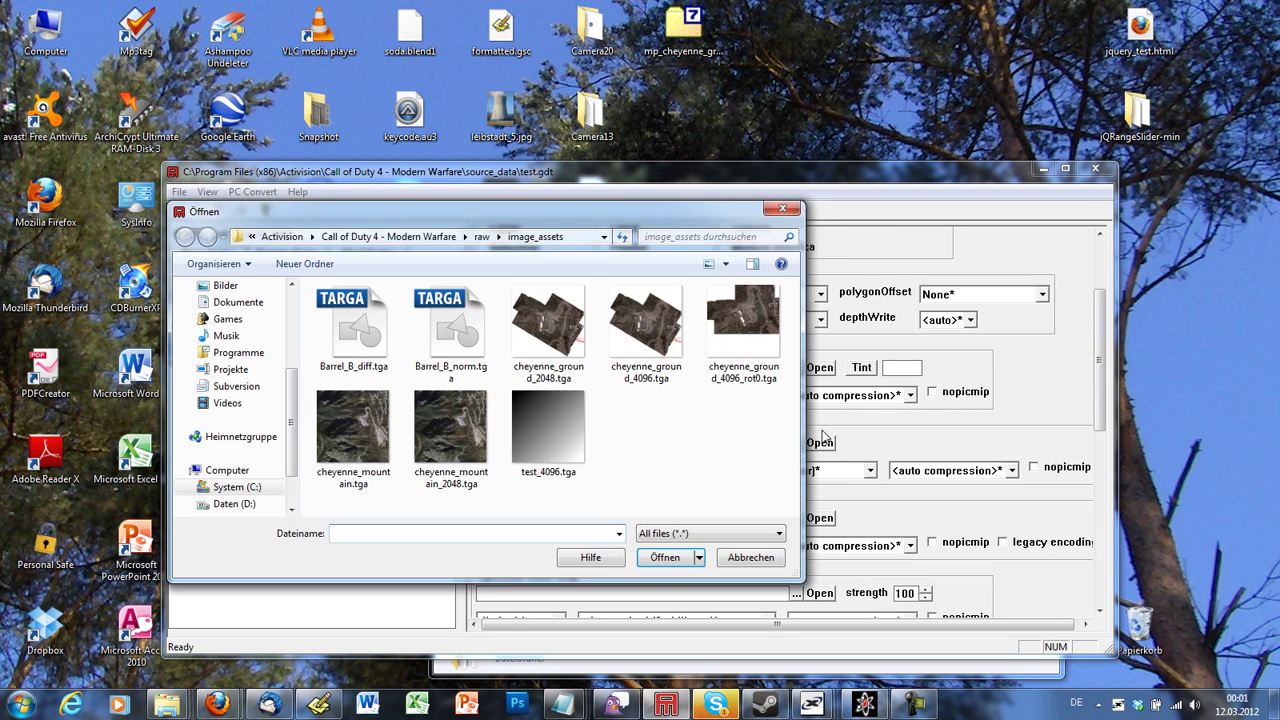
pyautogui.click(358, 345)
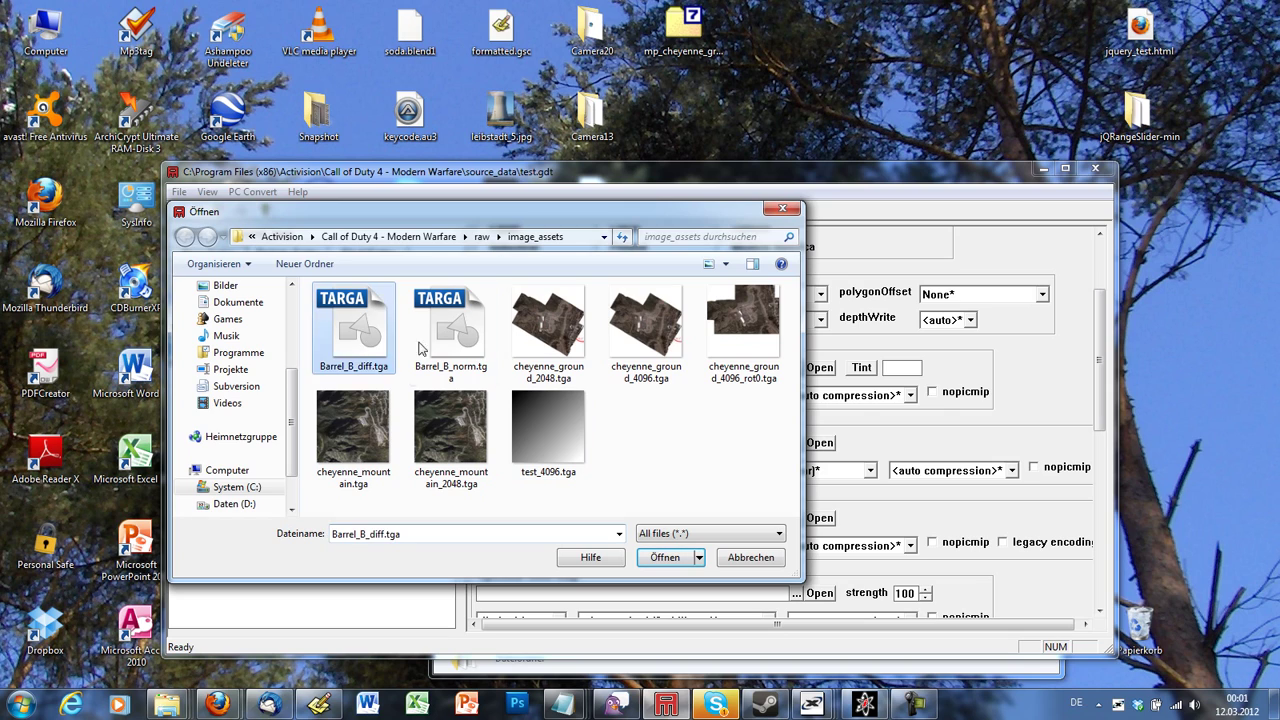
pyautogui.click(452, 330)
pyautogui.click(370, 340)
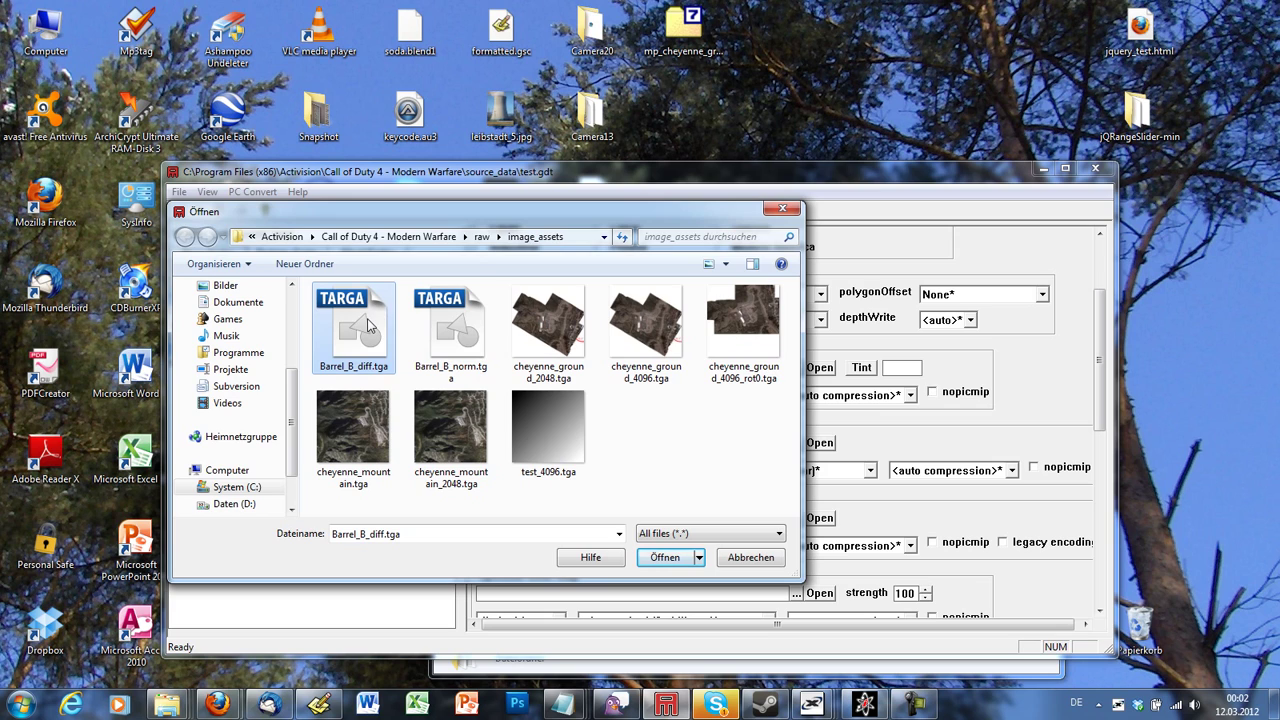
pyautogui.doubleClick(368, 325)
pyautogui.click(566, 396)
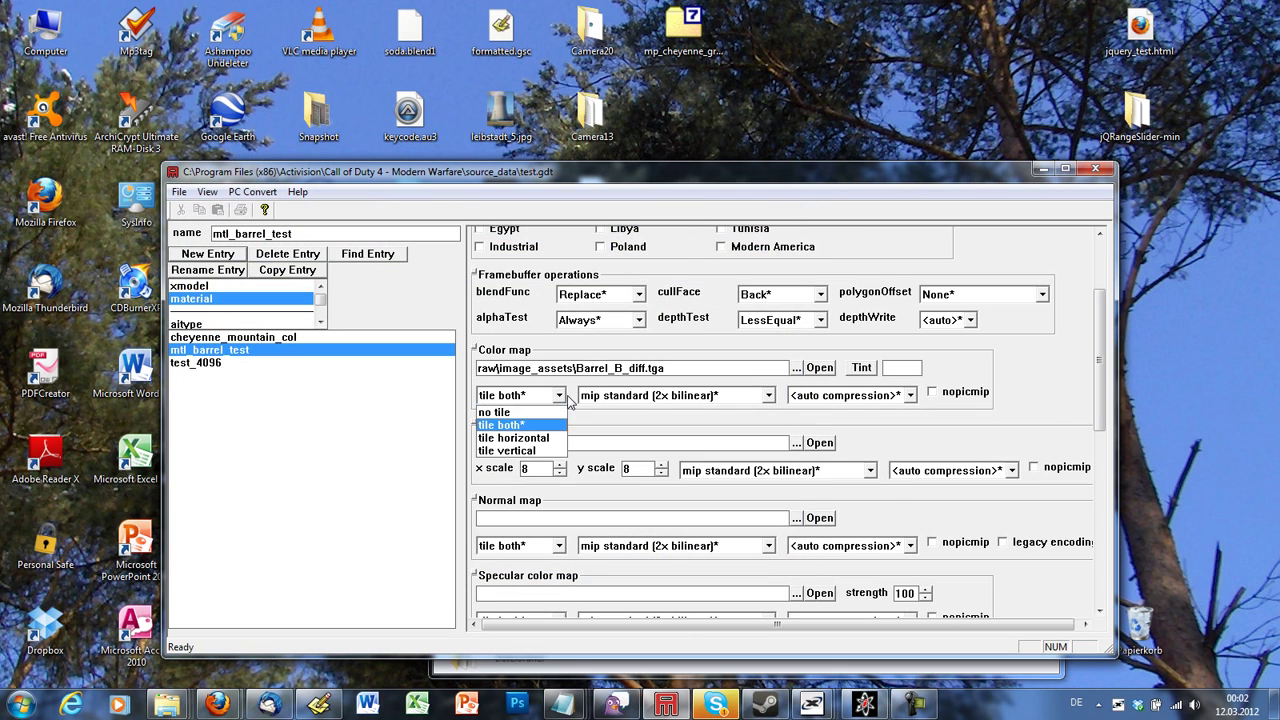
pyautogui.click(544, 413)
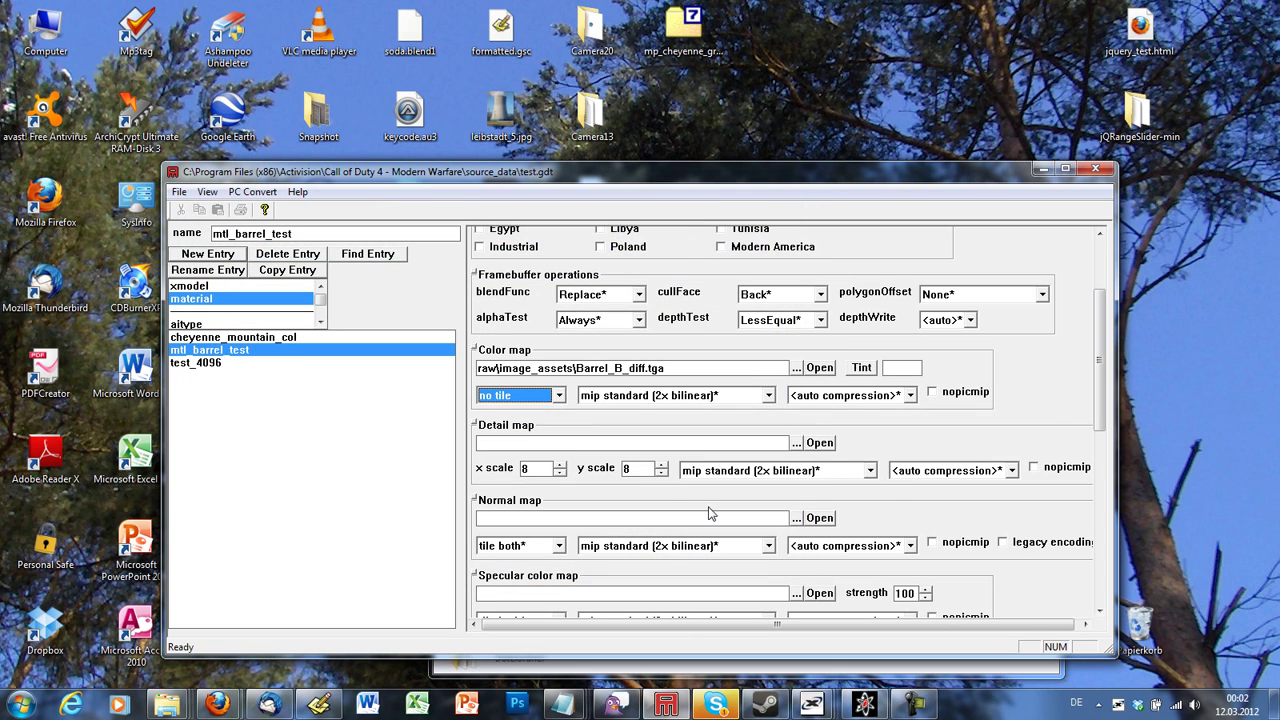
# Set the normal map to Barrel_B_norm.tga with no tiling.
pyautogui.click(796, 519)
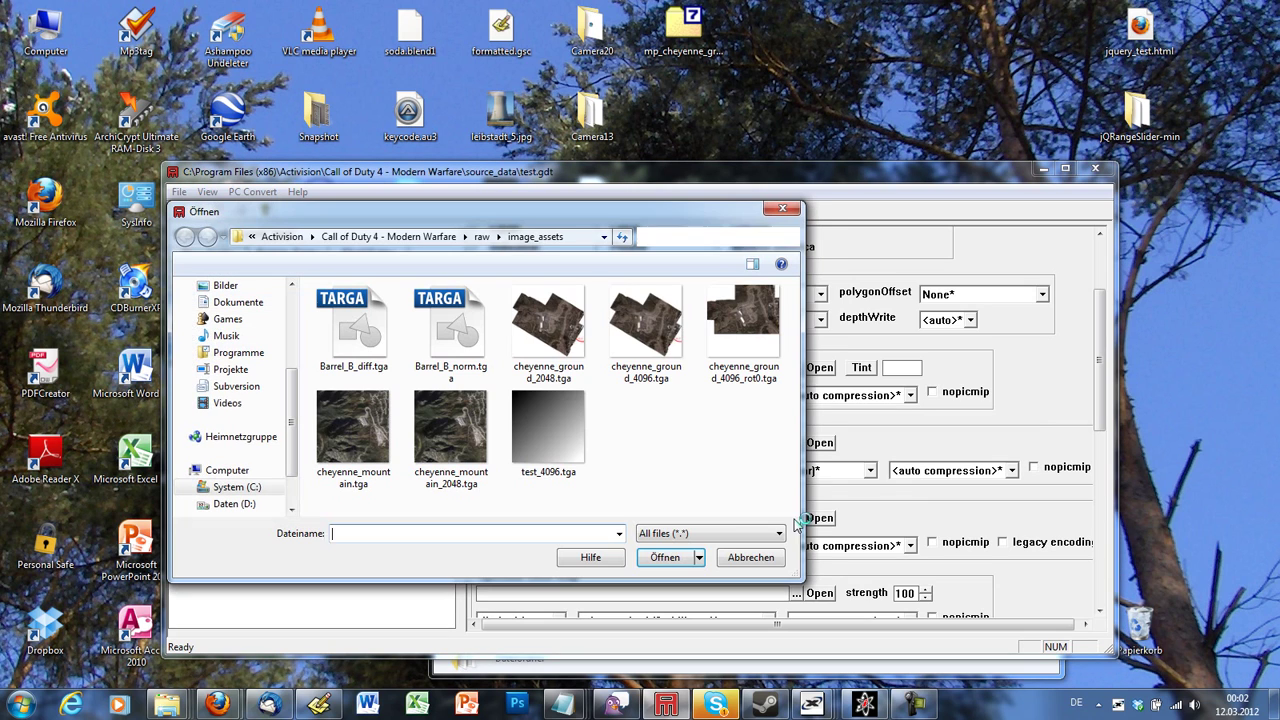
pyautogui.click(453, 345)
pyautogui.doubleClick(453, 345)
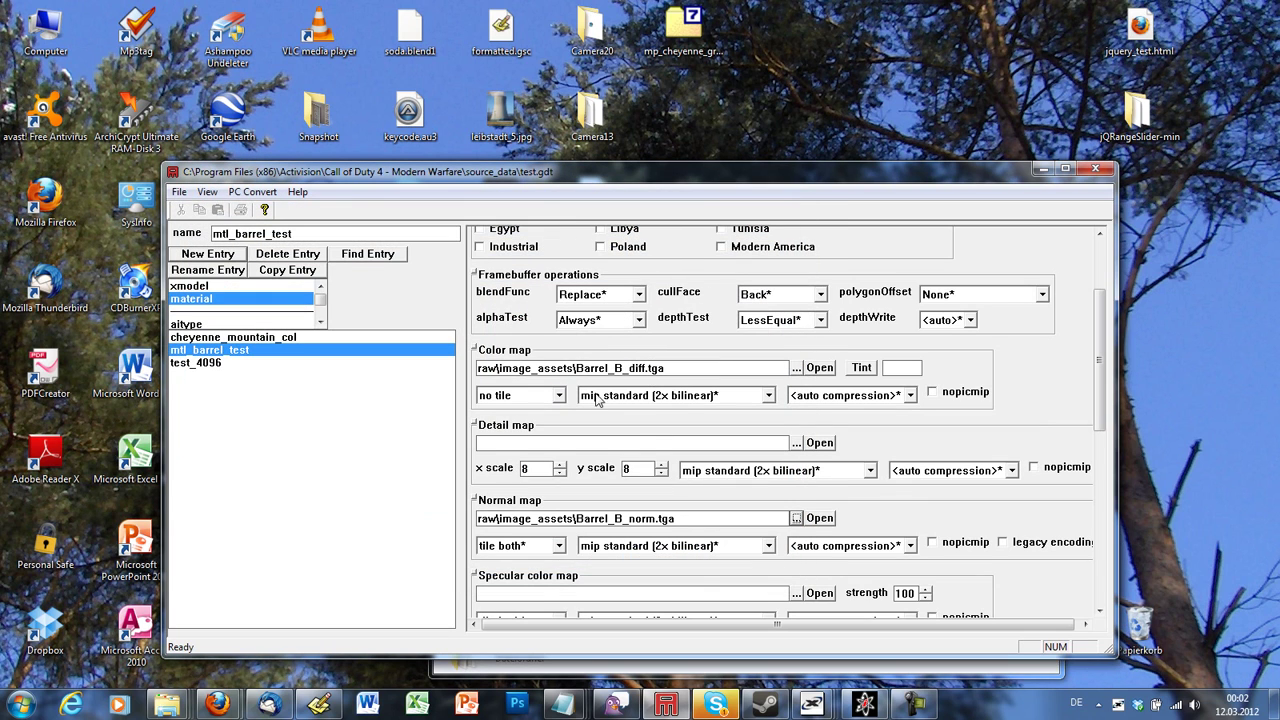
pyautogui.click(559, 545)
pyautogui.click(538, 564)
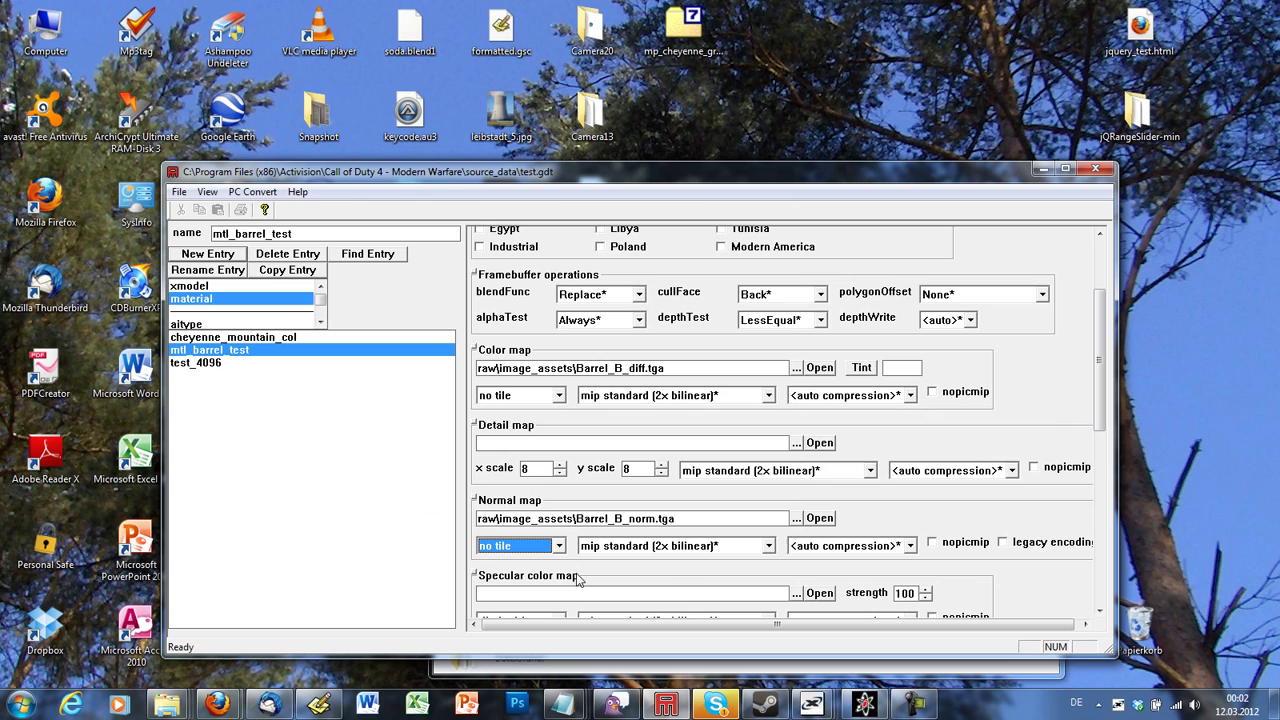
pyautogui.moveTo(1100, 375)
pyautogui.mouseDown()
pyautogui.moveTo(1095, 513)
pyautogui.moveTo(1097, 322)
pyautogui.mouseUp()
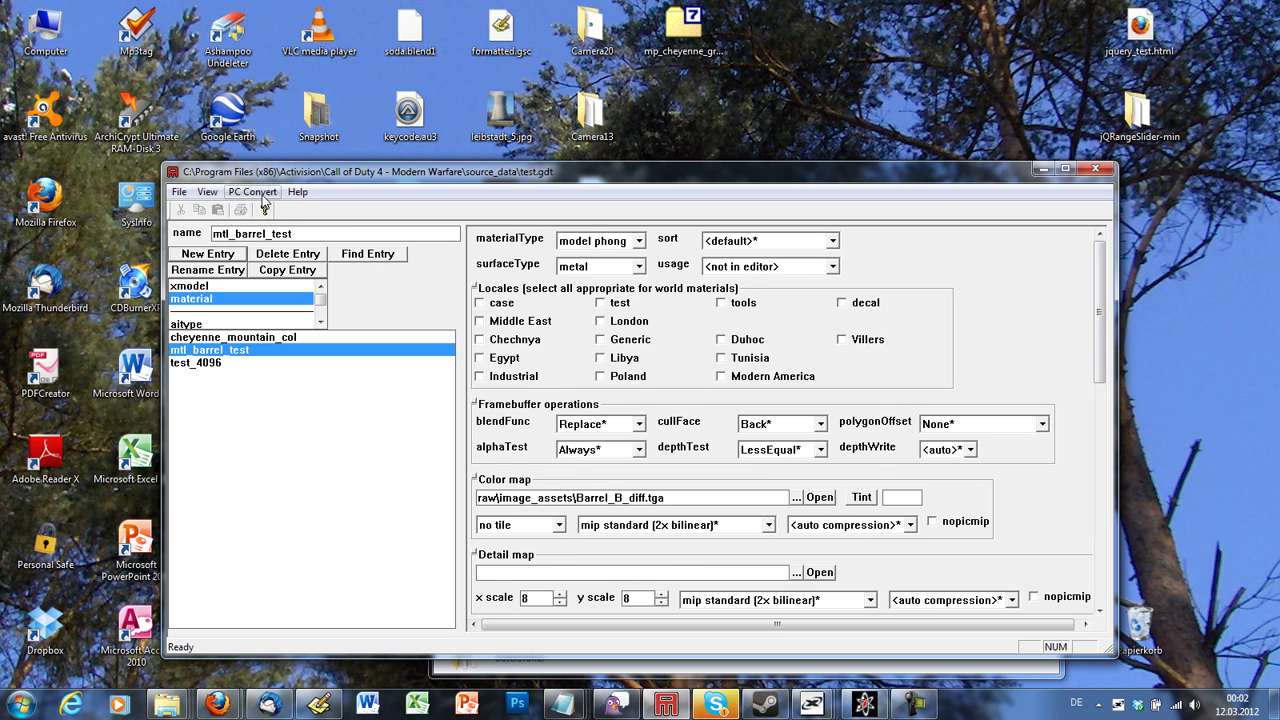
# Convert only the current mtl_barrel_test material and dismiss the console.
pyautogui.click(262, 194)
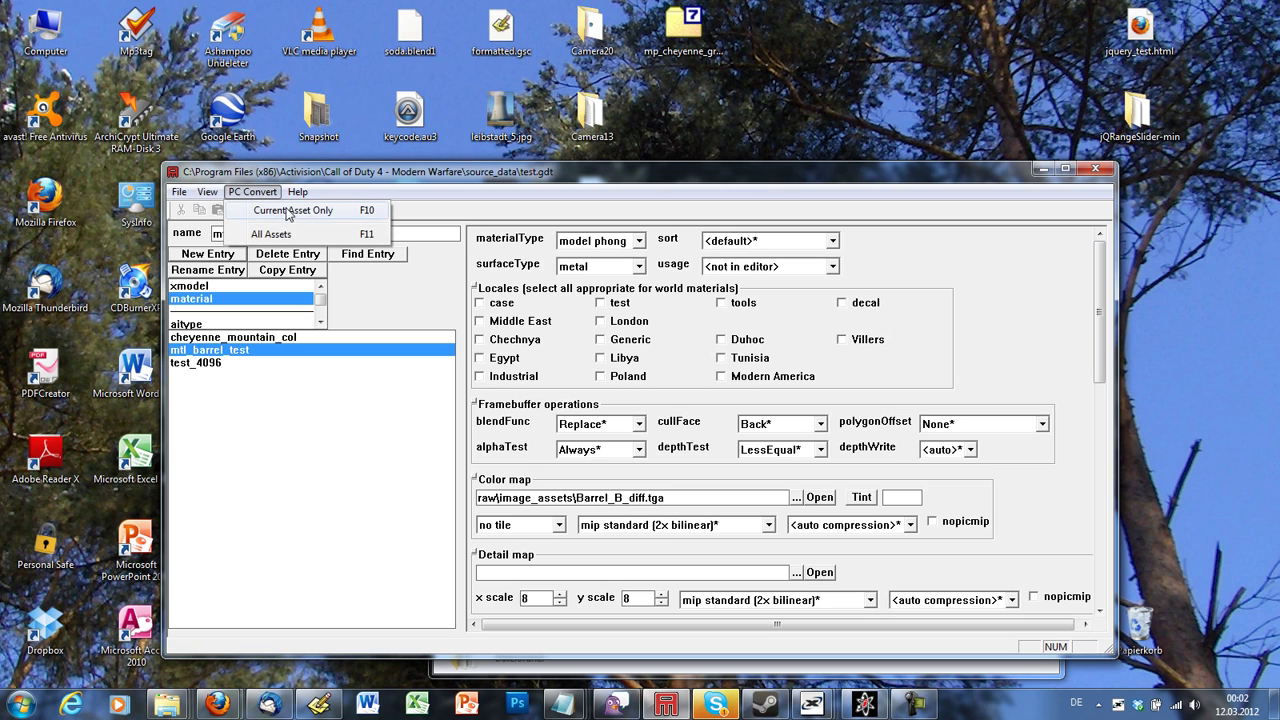
pyautogui.click(320, 218)
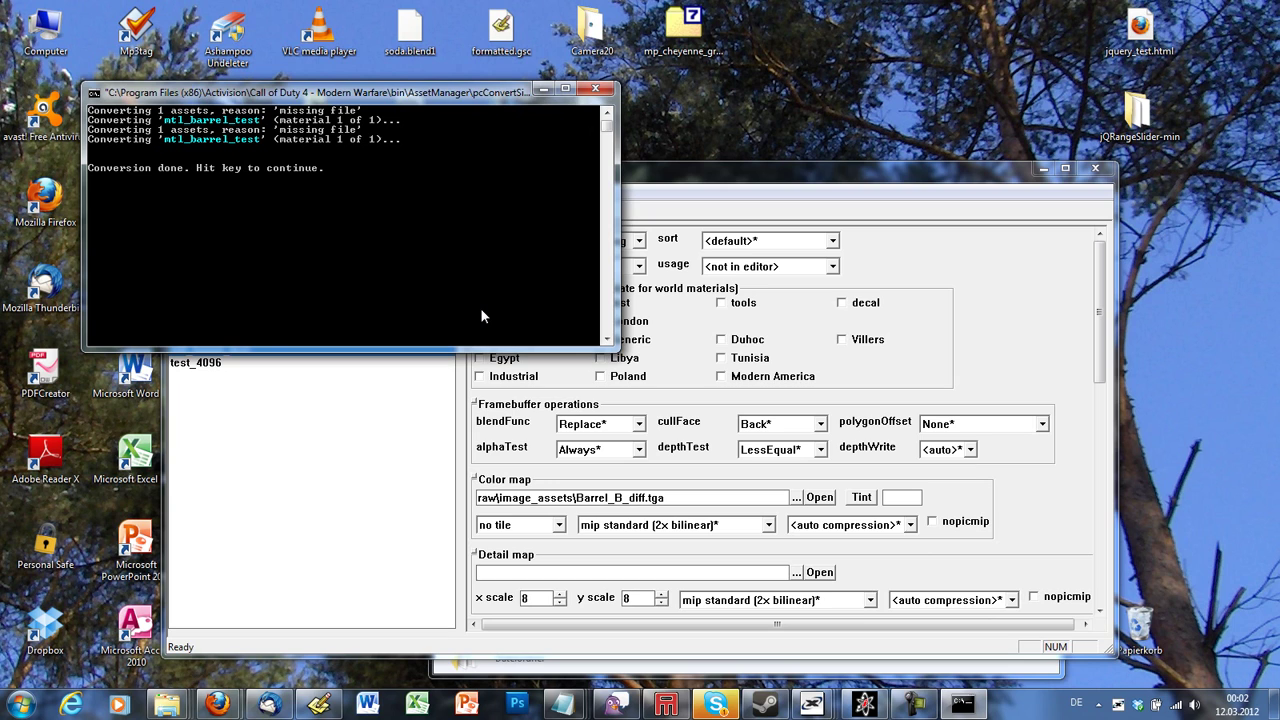
pyautogui.press('Return')
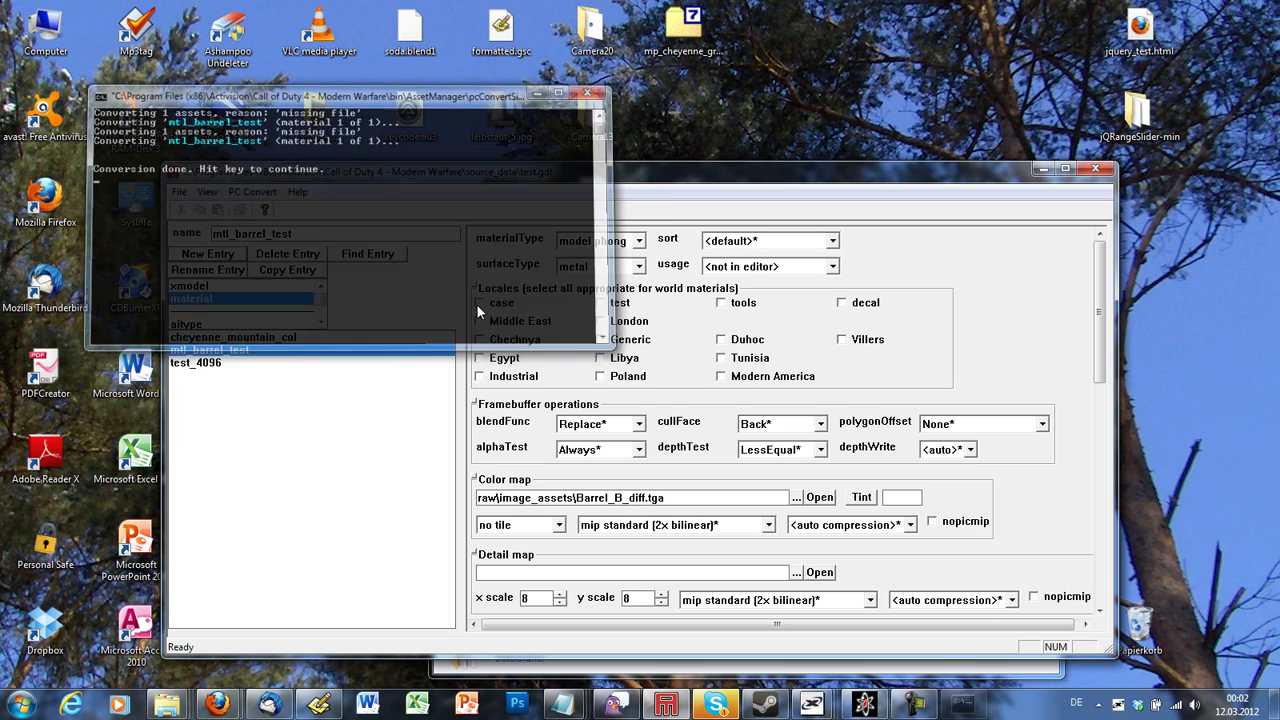
# Start a new xmodel entry, removing the mtl_ prefix so it reads barrel_test.
pyautogui.click(216, 287)
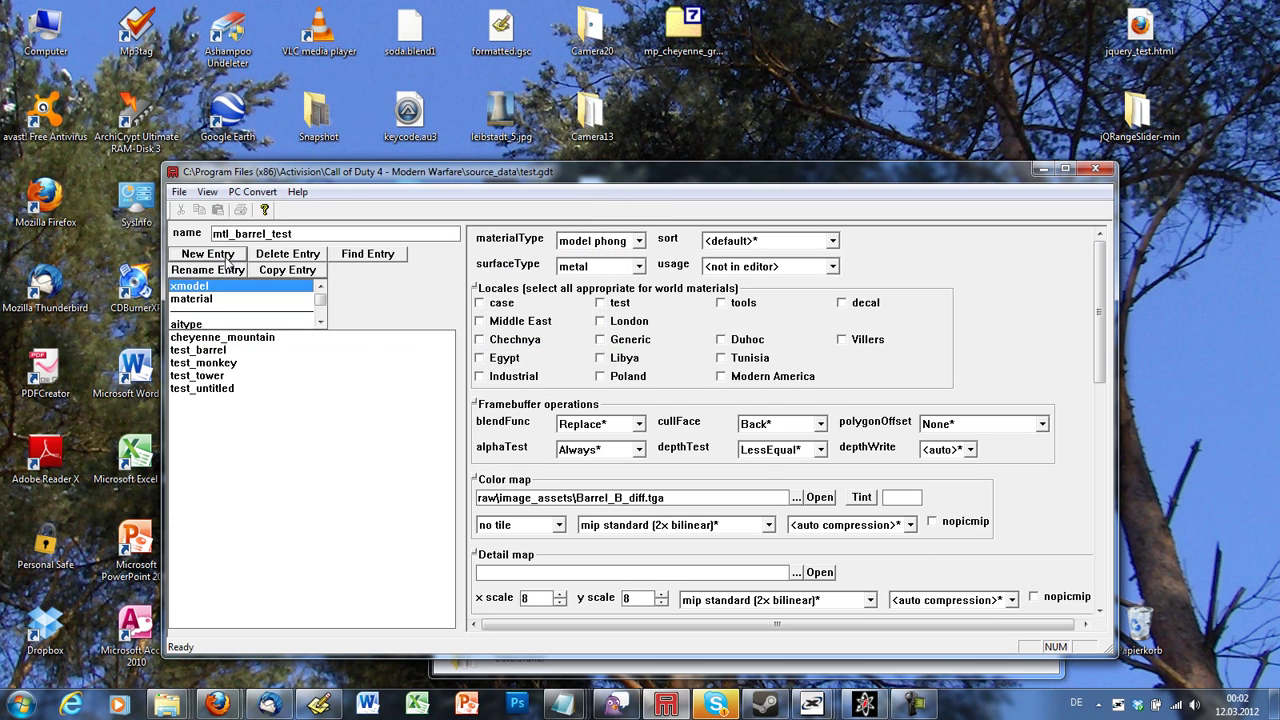
pyautogui.click(224, 256)
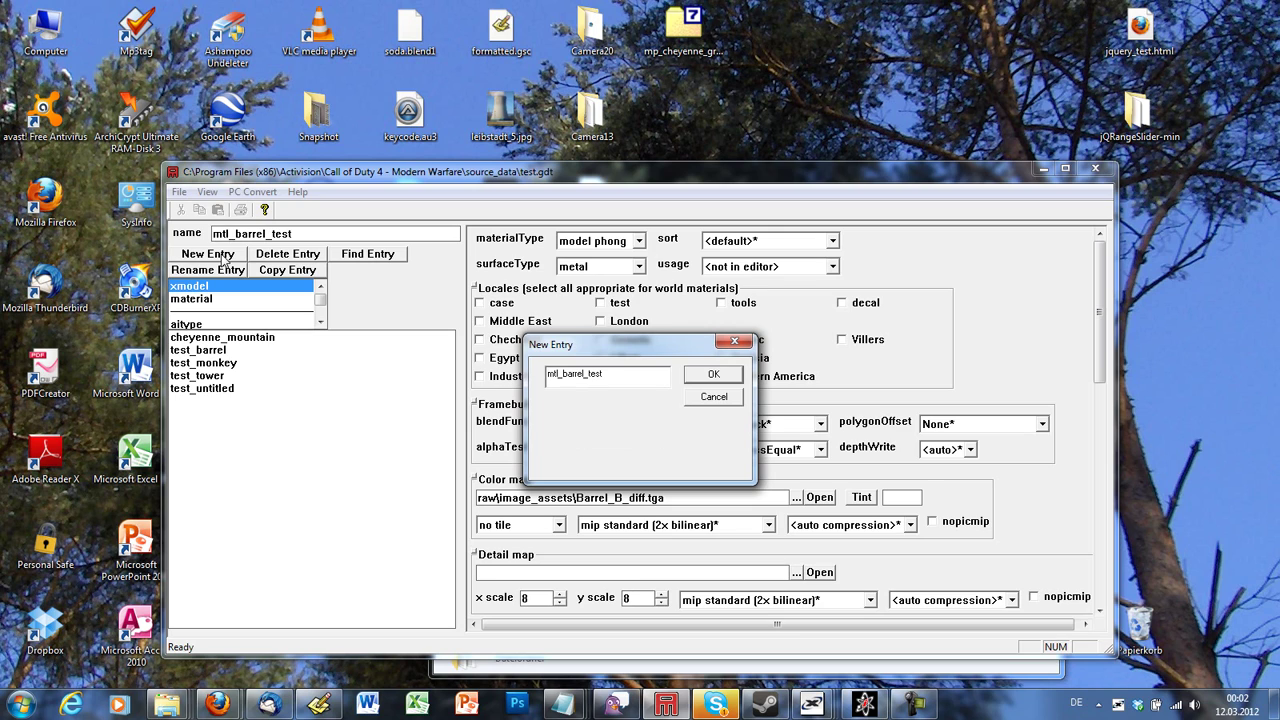
pyautogui.press('Delete')
pyautogui.press('Delete')
pyautogui.press('Delete')
pyautogui.press('Delete')
# Confirm the barrel_test entry and point its filename to model_export\barrel_test.XMODEL_EXPORT.
pyautogui.press('Return')
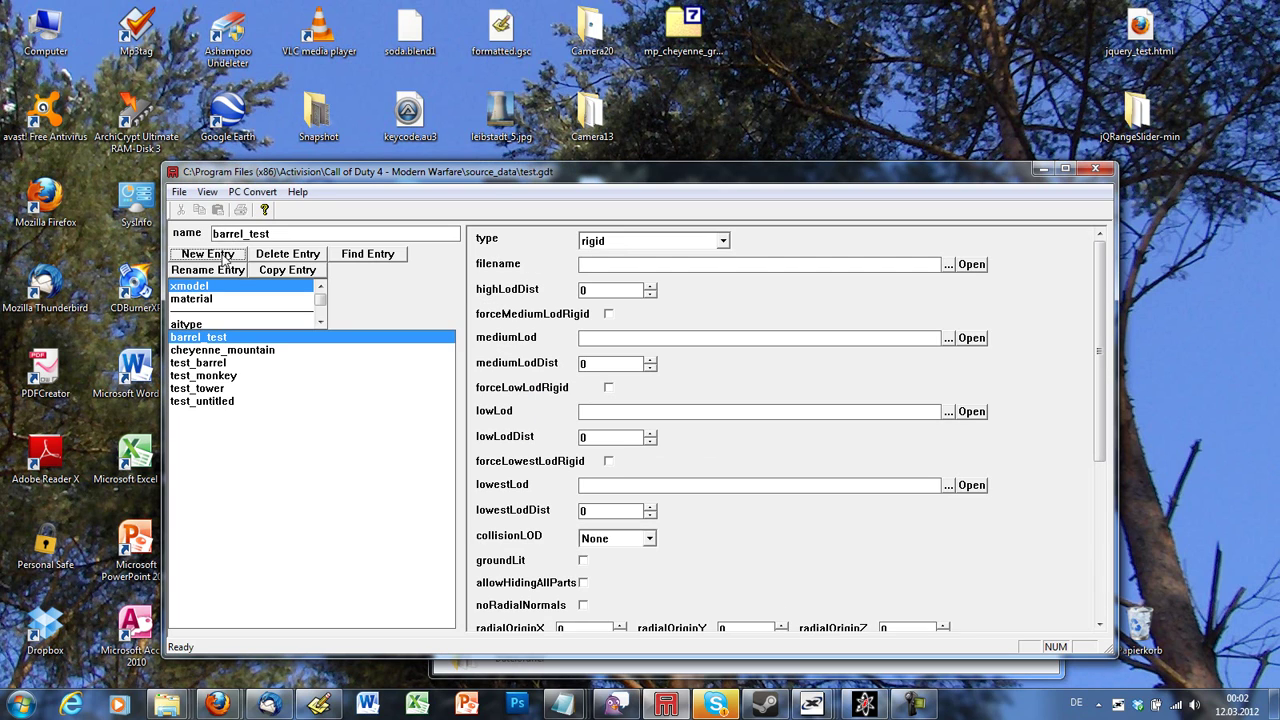
pyautogui.click(974, 266)
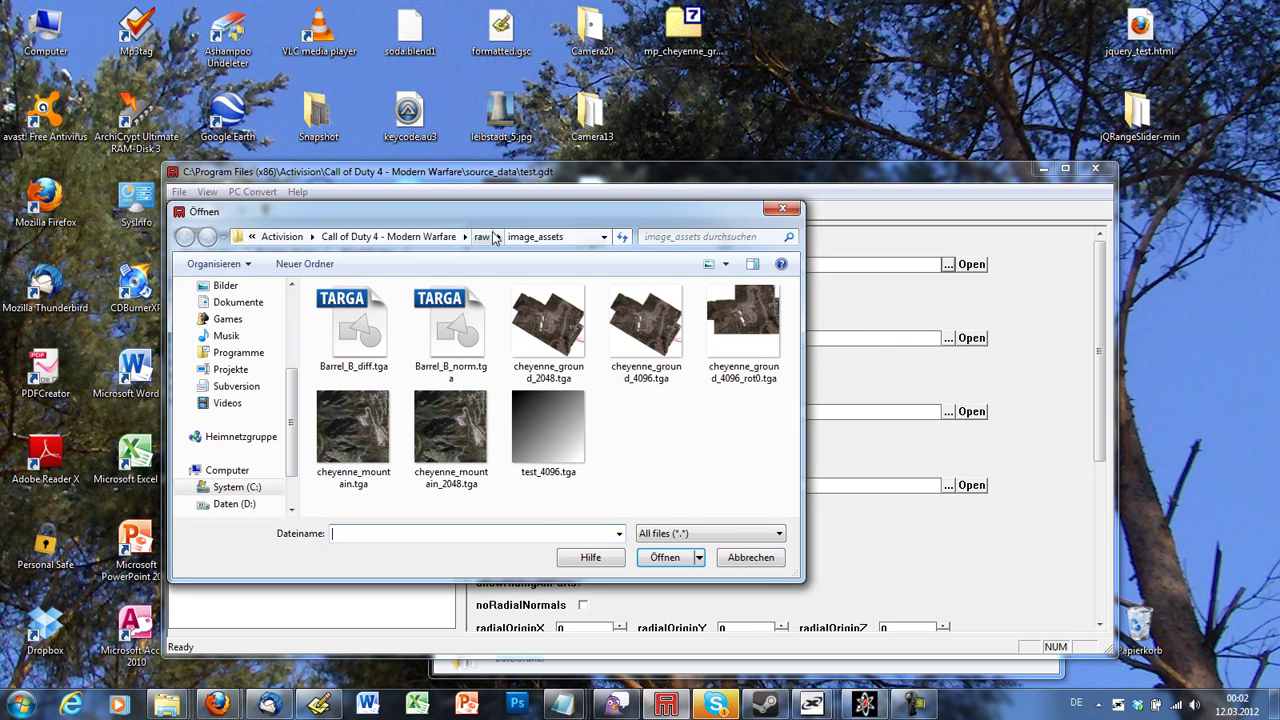
pyautogui.click(497, 237)
pyautogui.click(466, 239)
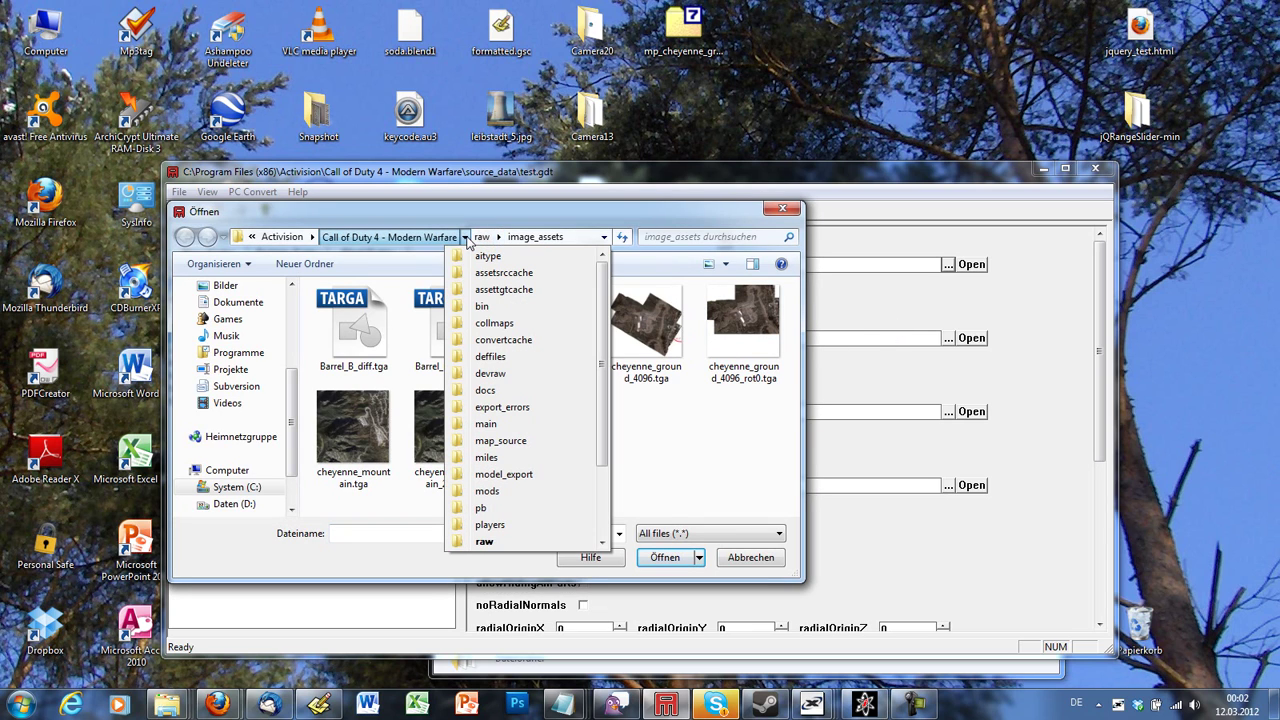
pyautogui.click(528, 475)
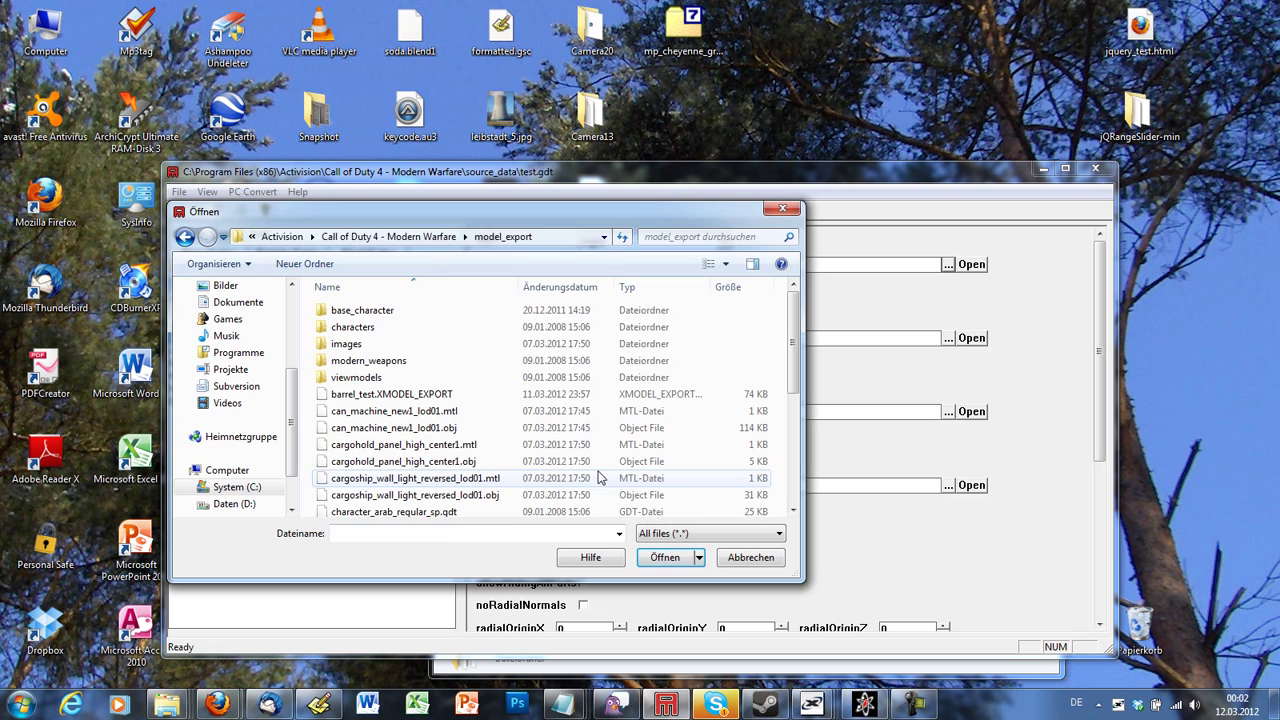
pyautogui.doubleClick(392, 394)
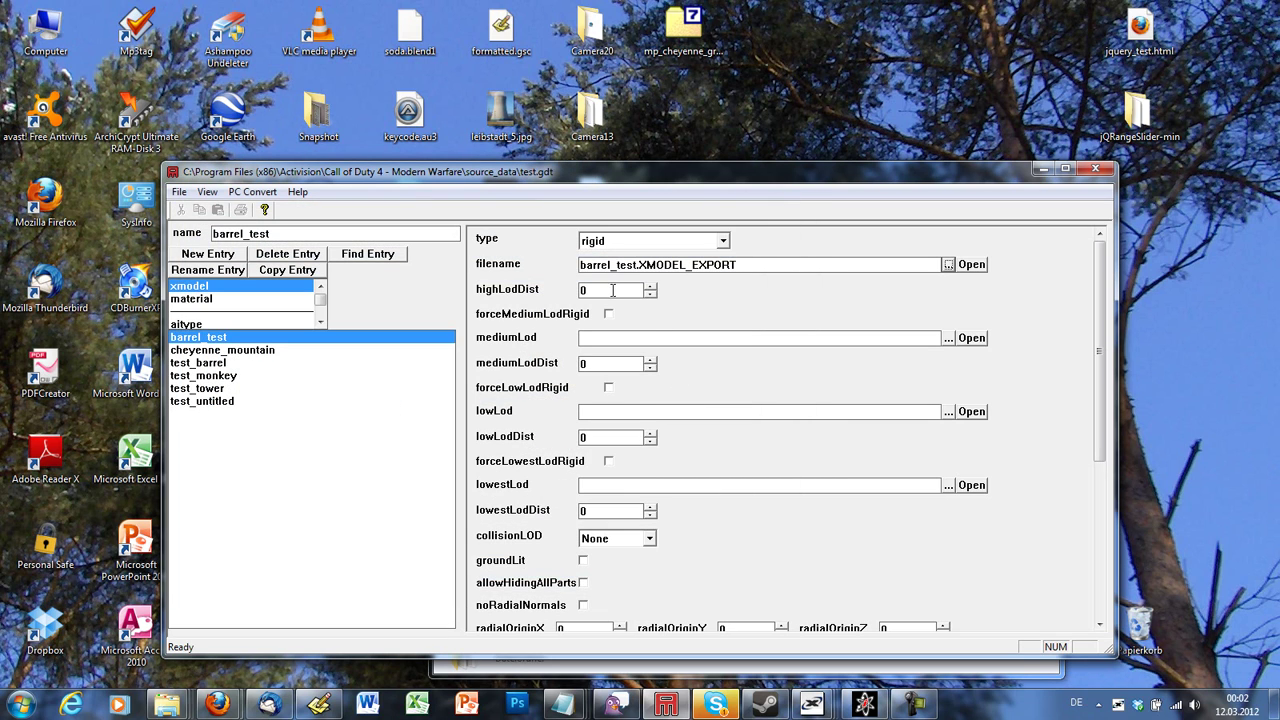
# Inspect the highLodDist value and scroll through the xmodel settings.
pyautogui.click(615, 290)
pyautogui.moveTo(597, 290); pyautogui.dragTo(567, 289)
pyautogui.click(601, 289)
pyautogui.scroll(-5, 1090, 370)
pyautogui.scroll(5, 943, 425)
# Convert barrel_test and dismiss the console reporting the missing material 'barrel'.
pyautogui.click(252, 191)
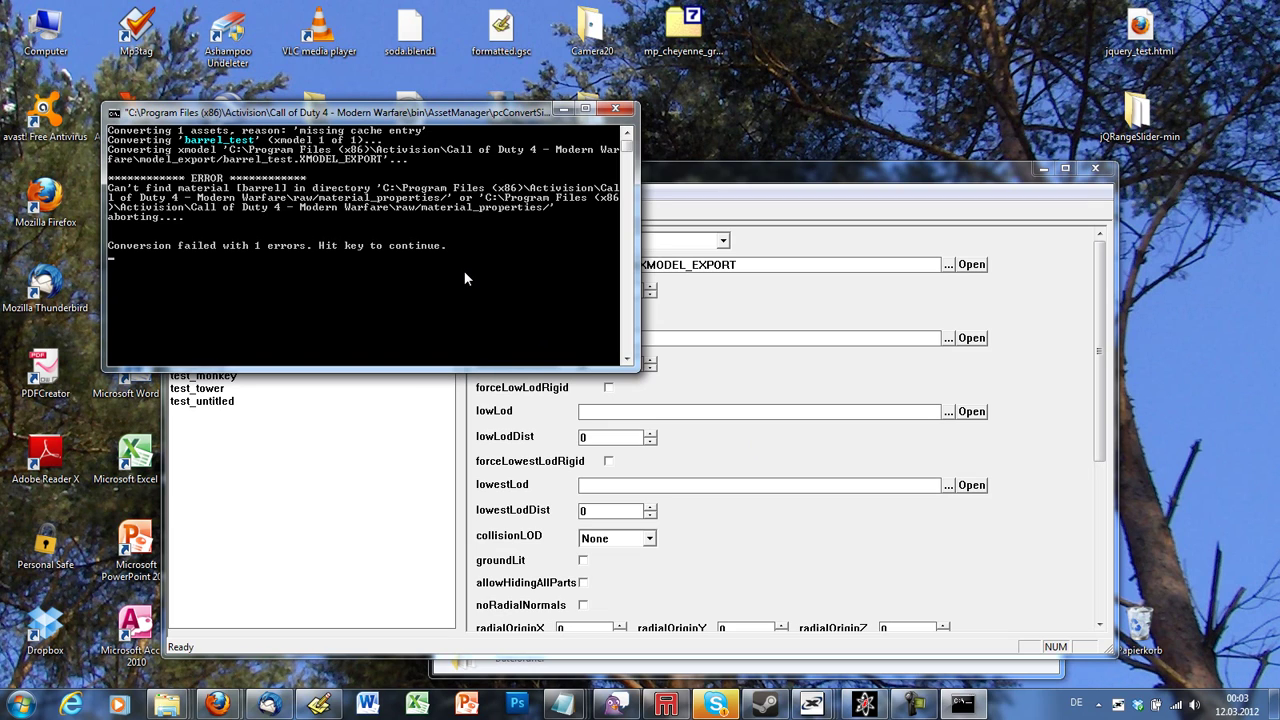
pyautogui.press('Return')
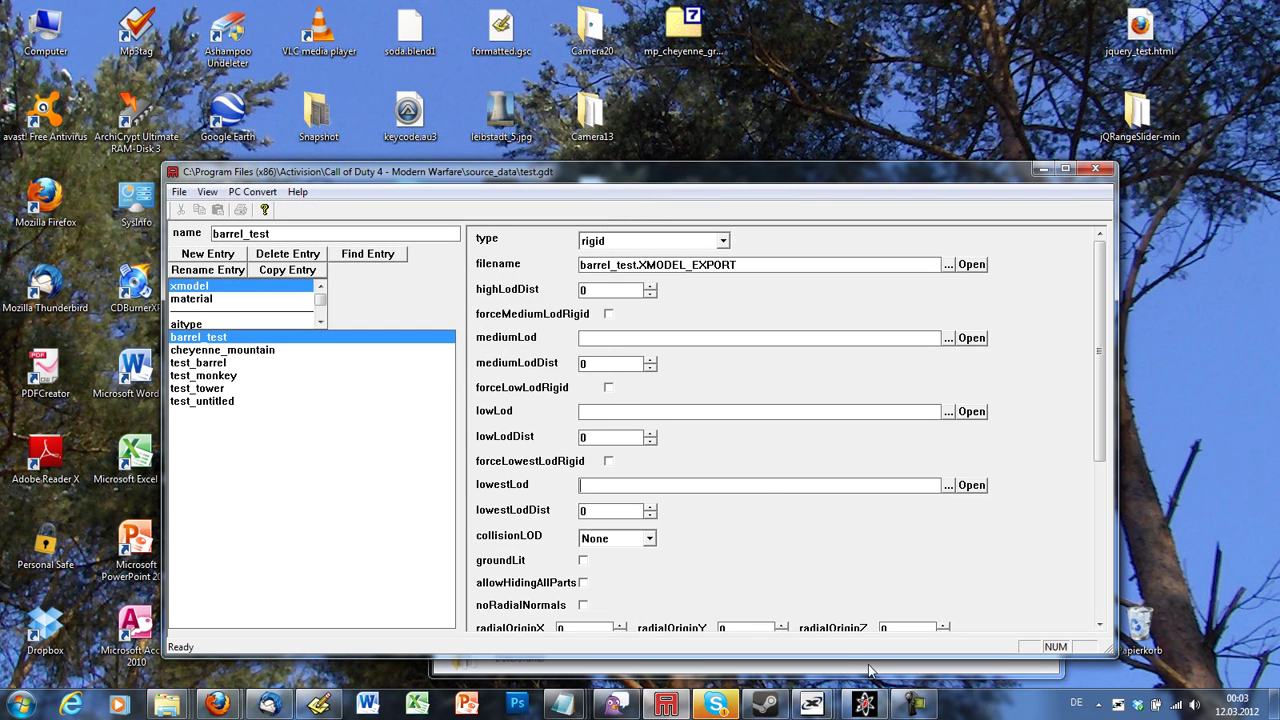
# Replace the material name 'barrel' with mtl_barrel_test in the export file and close Notepad.
pyautogui.click(914, 704)
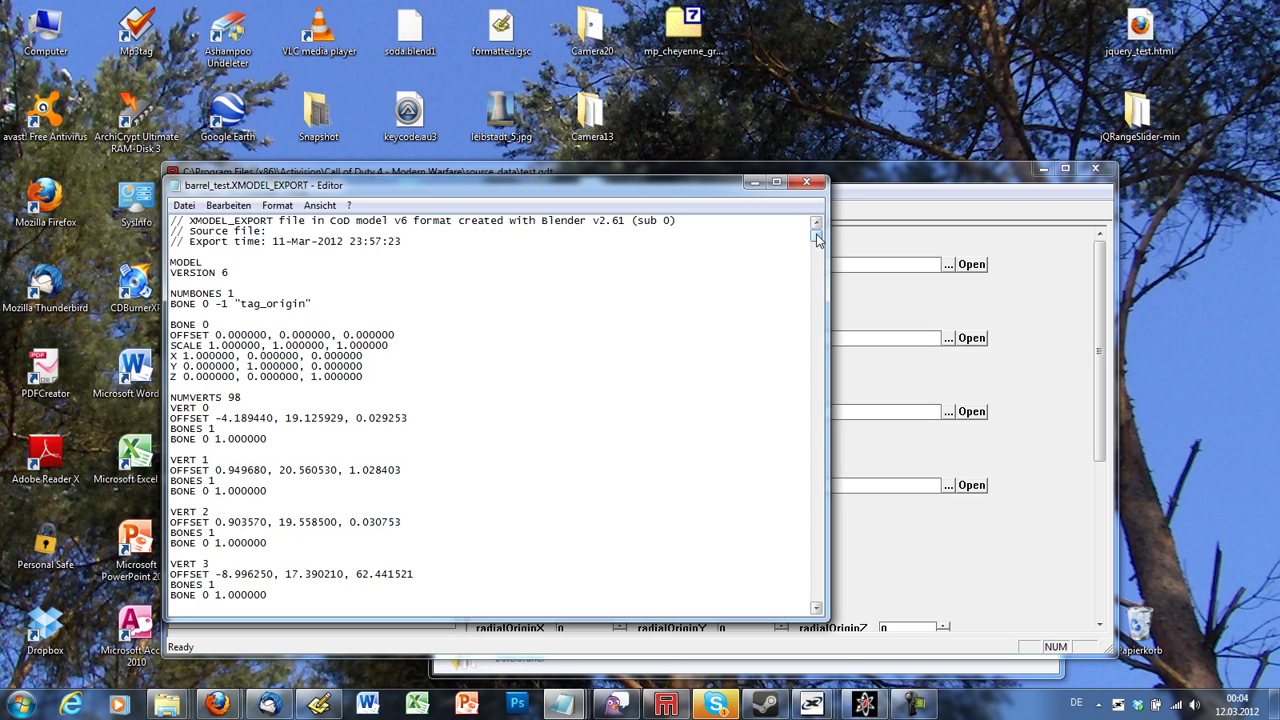
pyautogui.moveTo(818, 240); pyautogui.dragTo(828, 610)
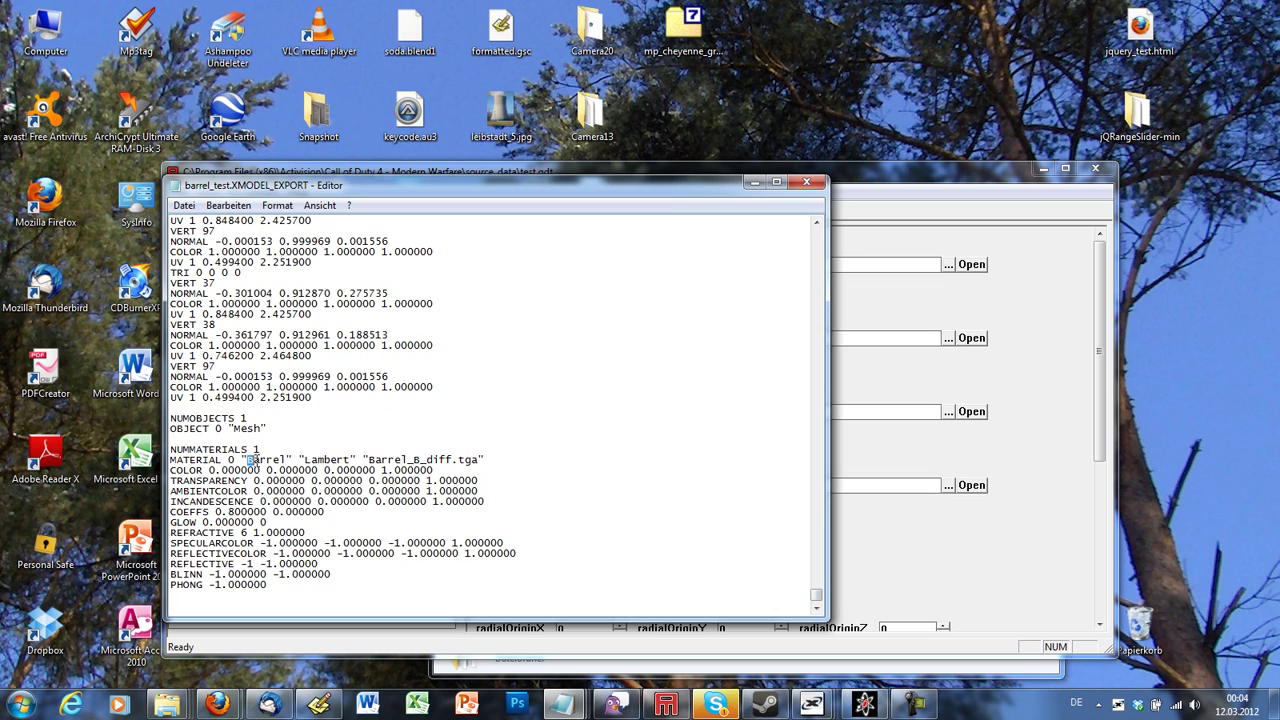
pyautogui.moveTo(252, 460); pyautogui.dragTo(288, 461)
pyautogui.write('mtl')
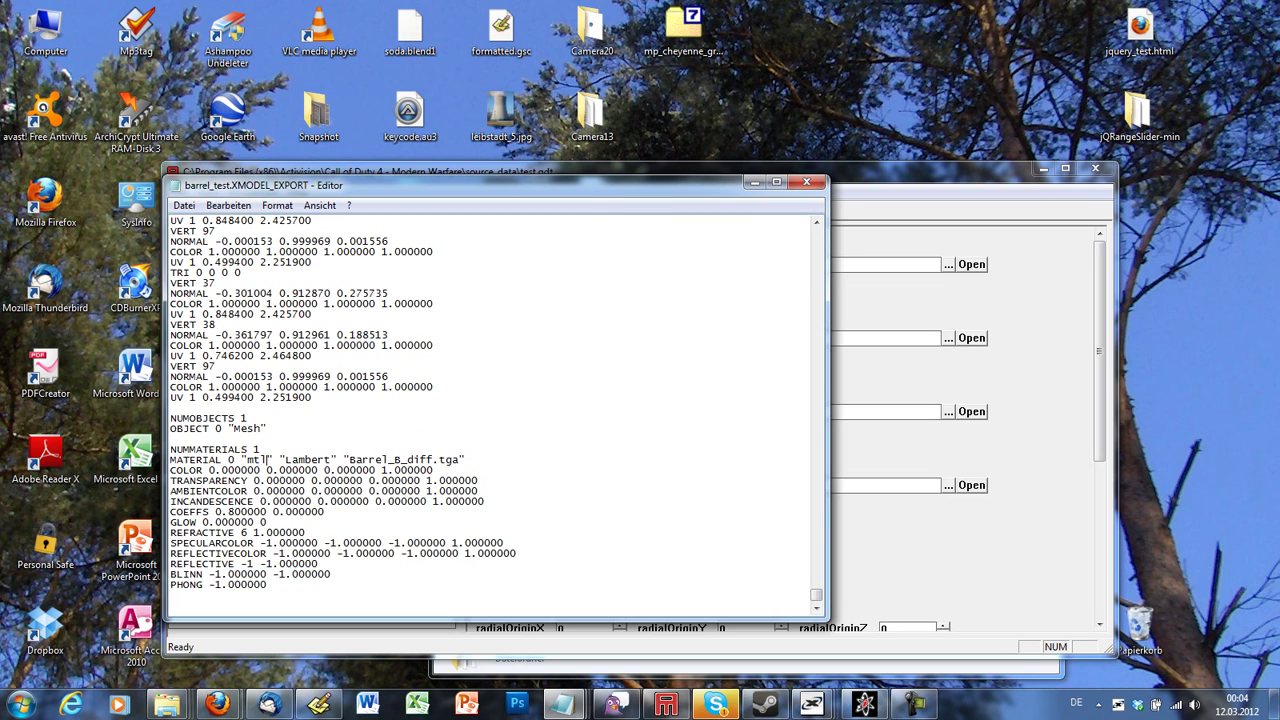
pyautogui.write('_barrel_te')
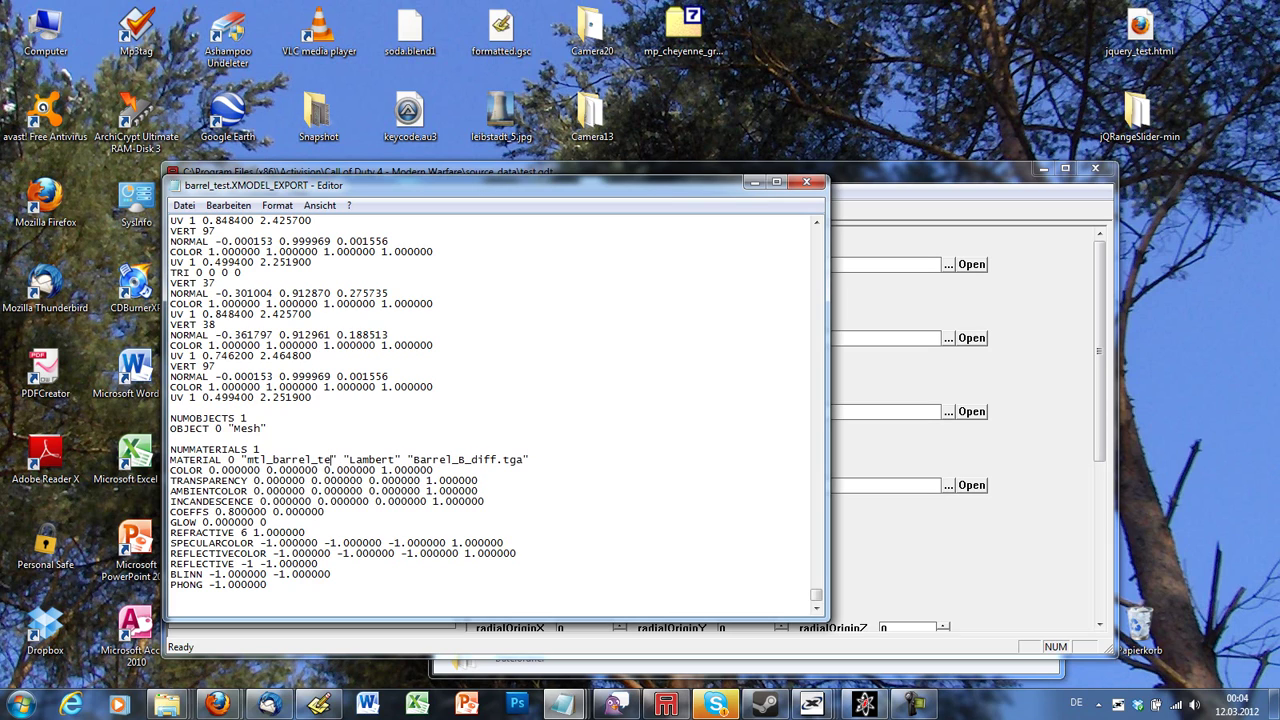
pyautogui.write('st')
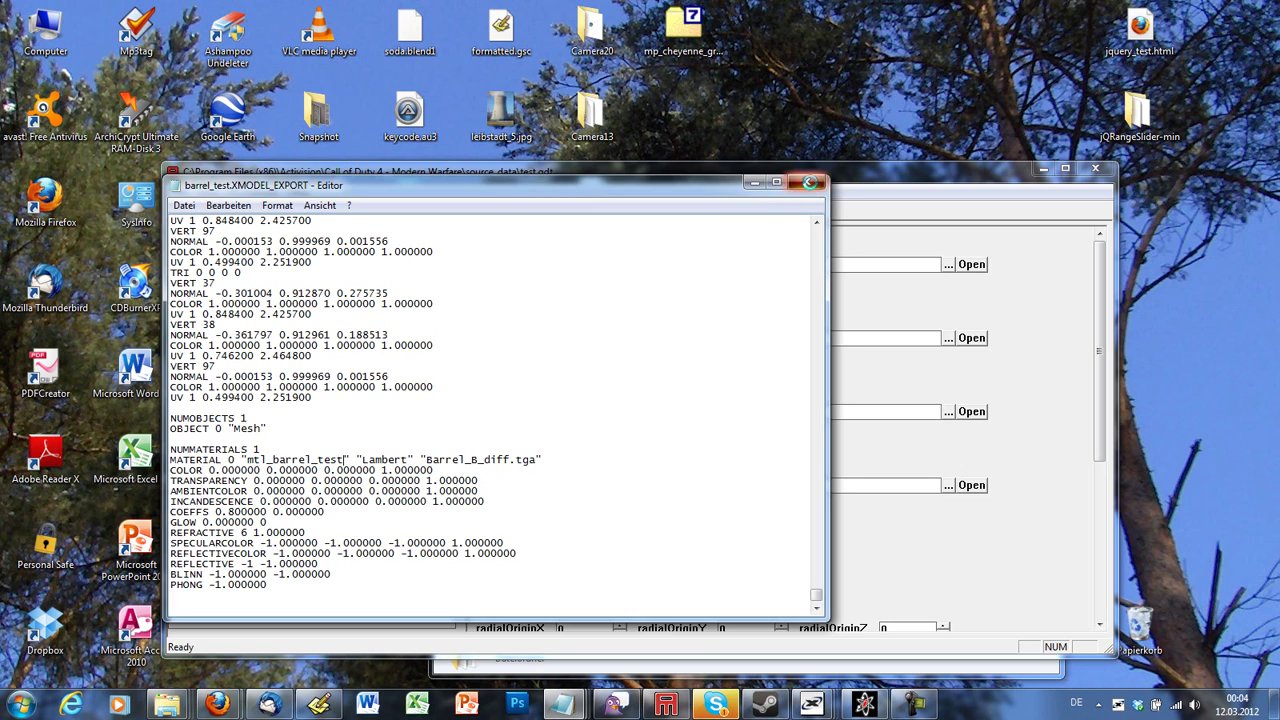
pyautogui.click(812, 184)
# Save the edited export file, reconvert barrel_test alone, and bring Radiant to the front.
pyautogui.click(571, 381)
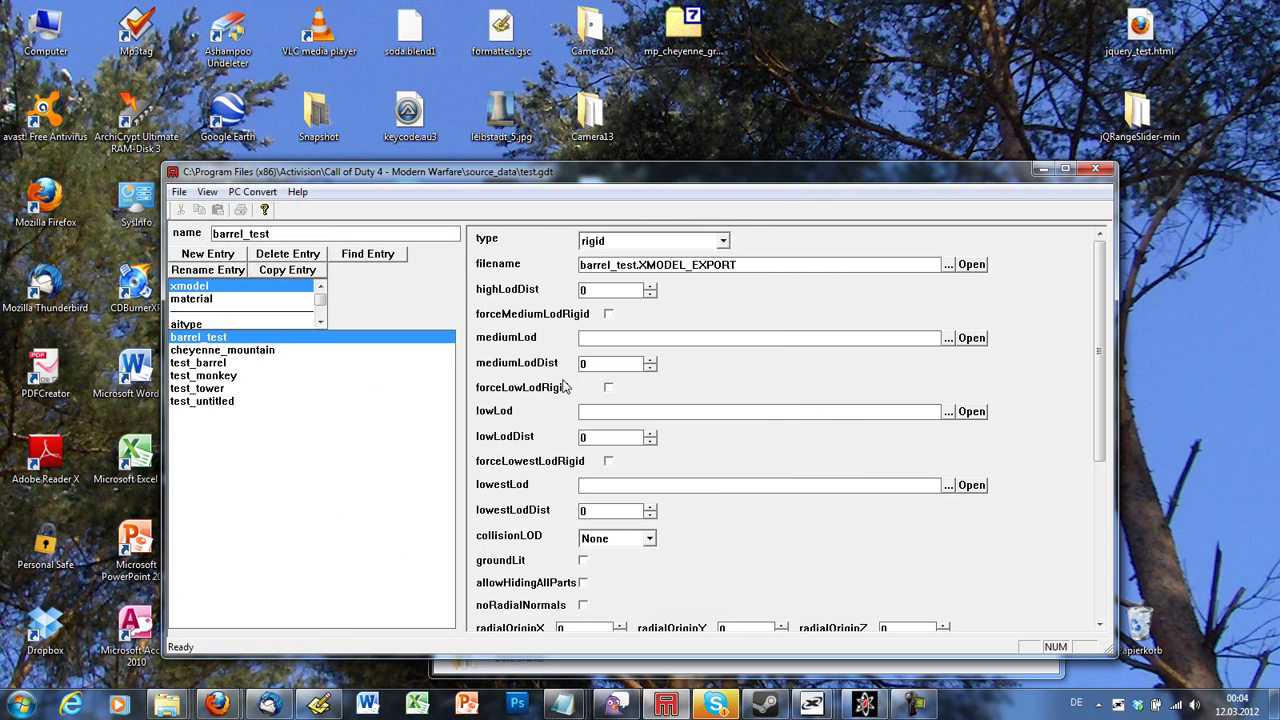
pyautogui.click(255, 191)
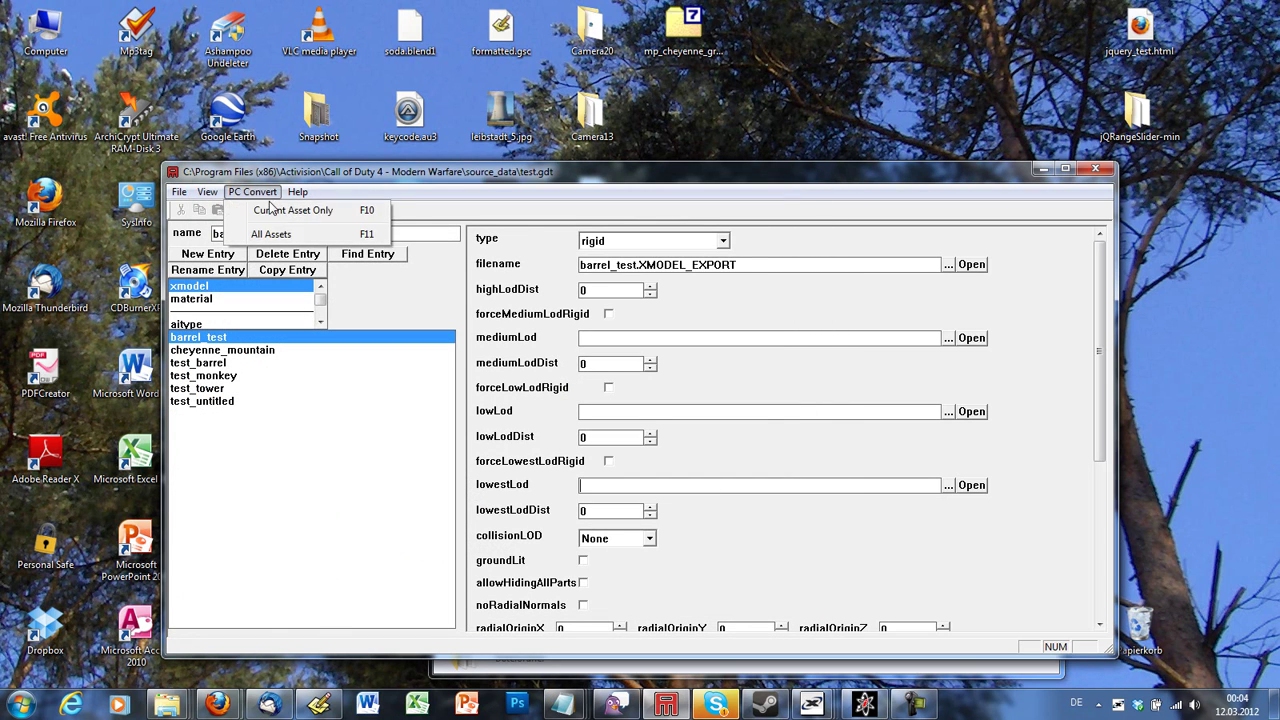
pyautogui.click(290, 211)
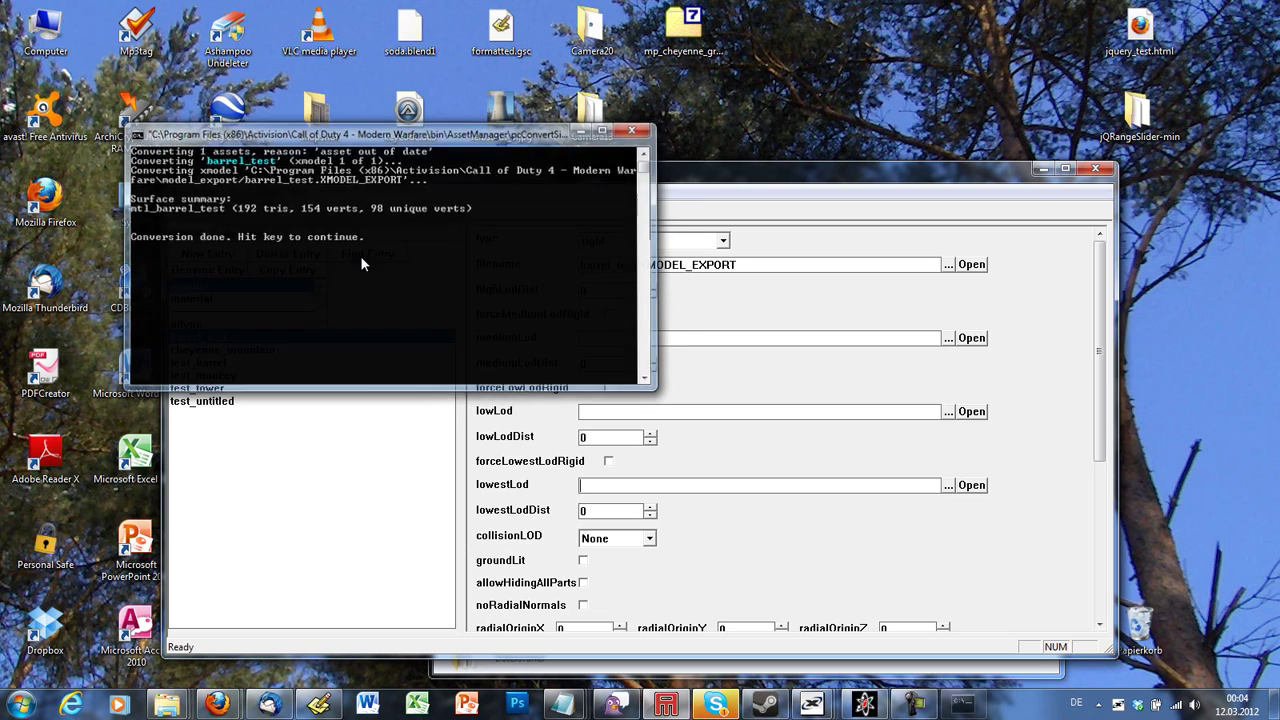
pyautogui.press('Return')
pyautogui.click(848, 663)
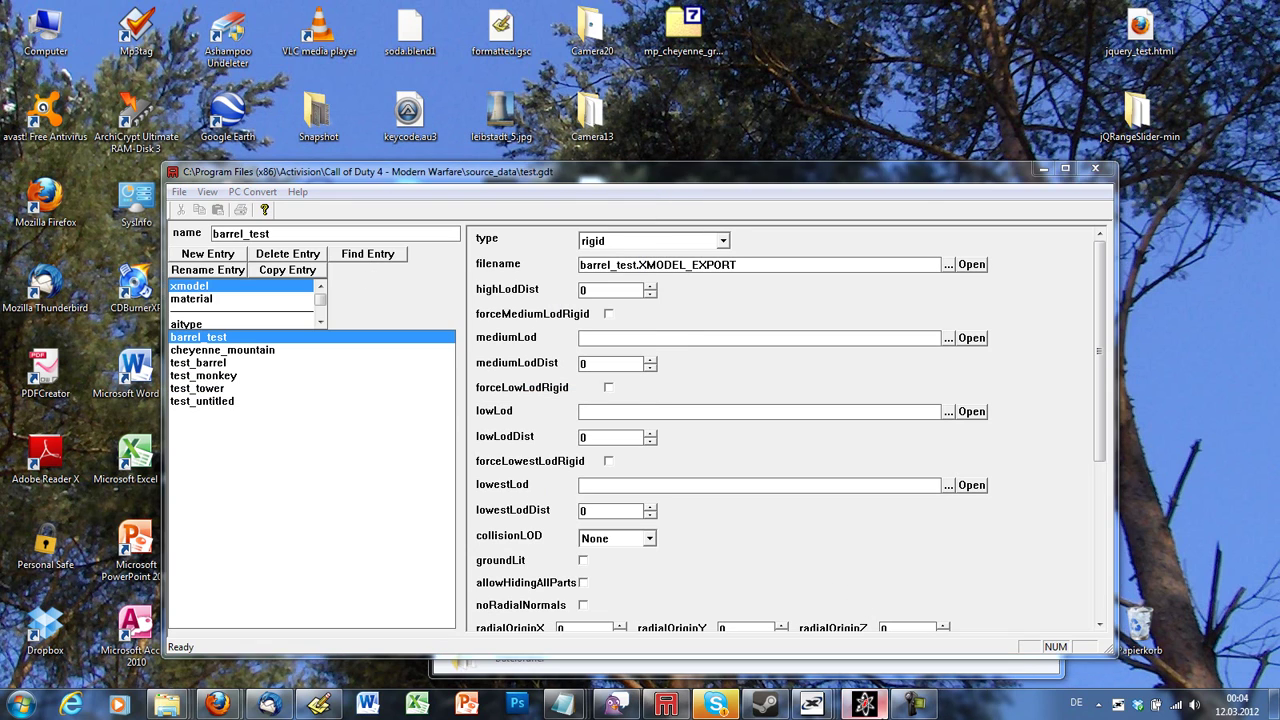
# Create a misc_model entity on the grid using xmodel/barrel_test.
pyautogui.rightClick(420, 341)
pyautogui.moveTo(456, 553)
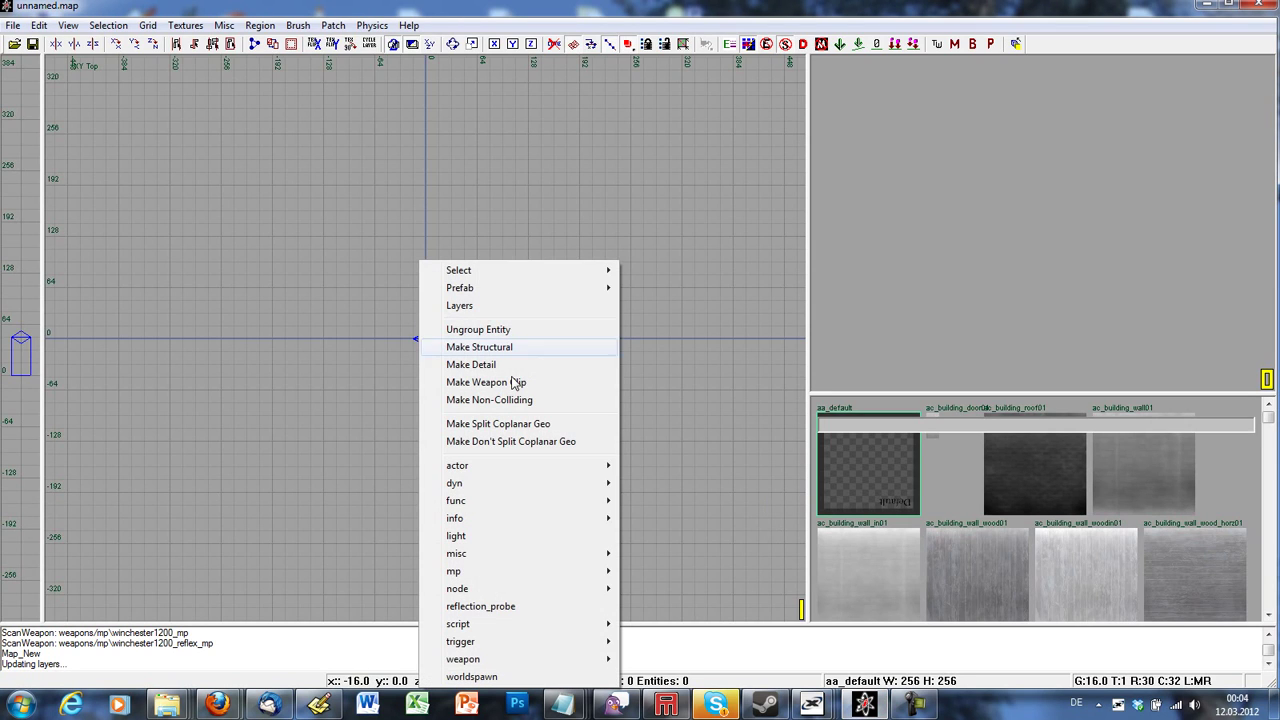
pyautogui.click(660, 553)
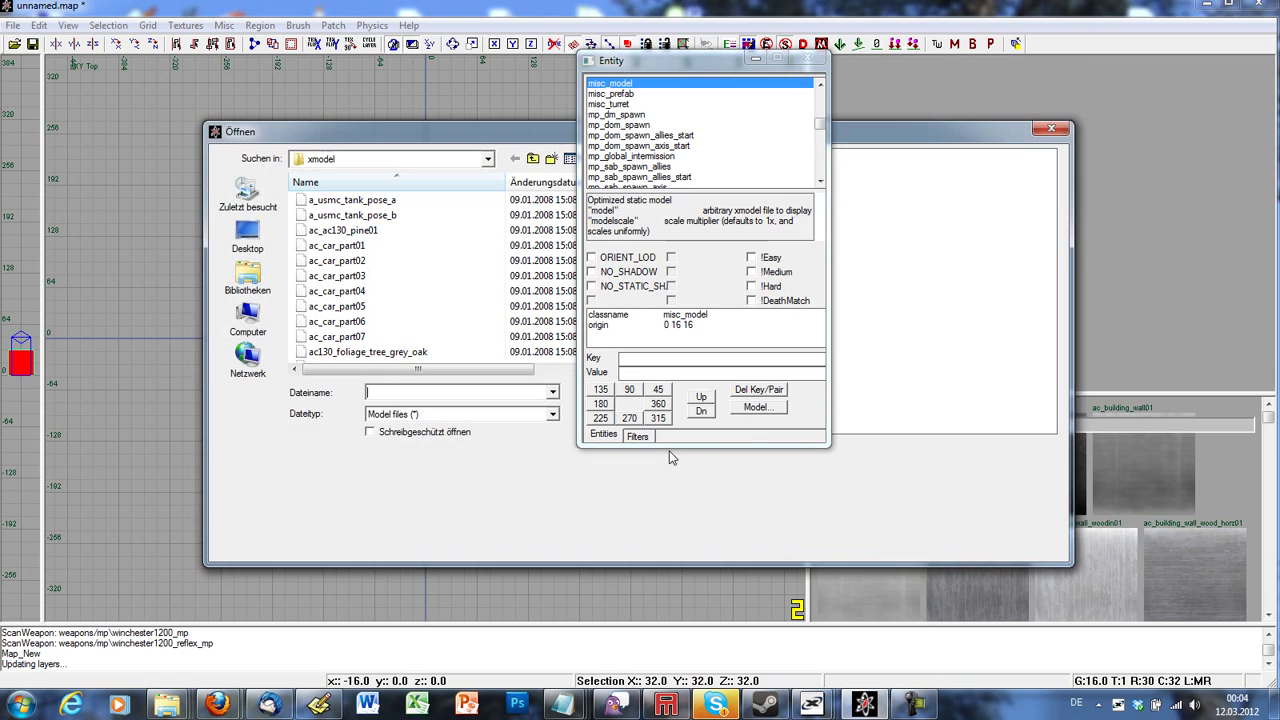
pyautogui.write('barre')
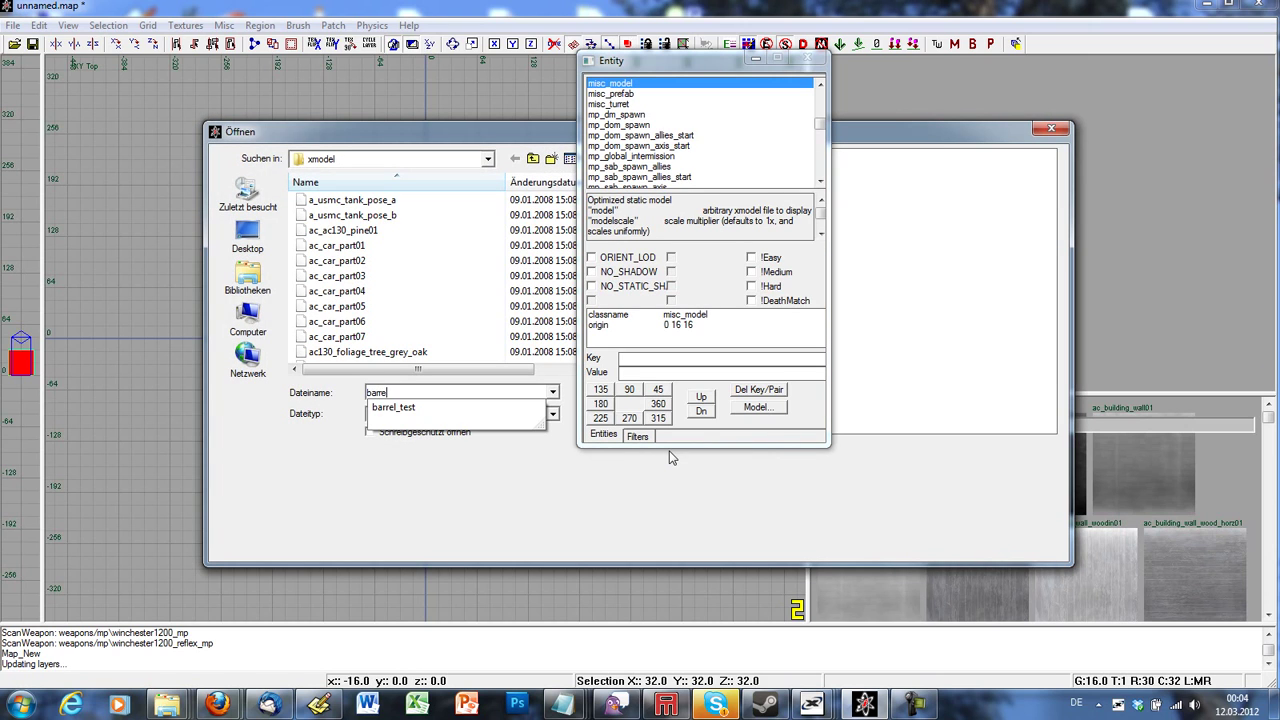
pyautogui.press('Down')
pyautogui.press('Return')
pyautogui.press('Return')
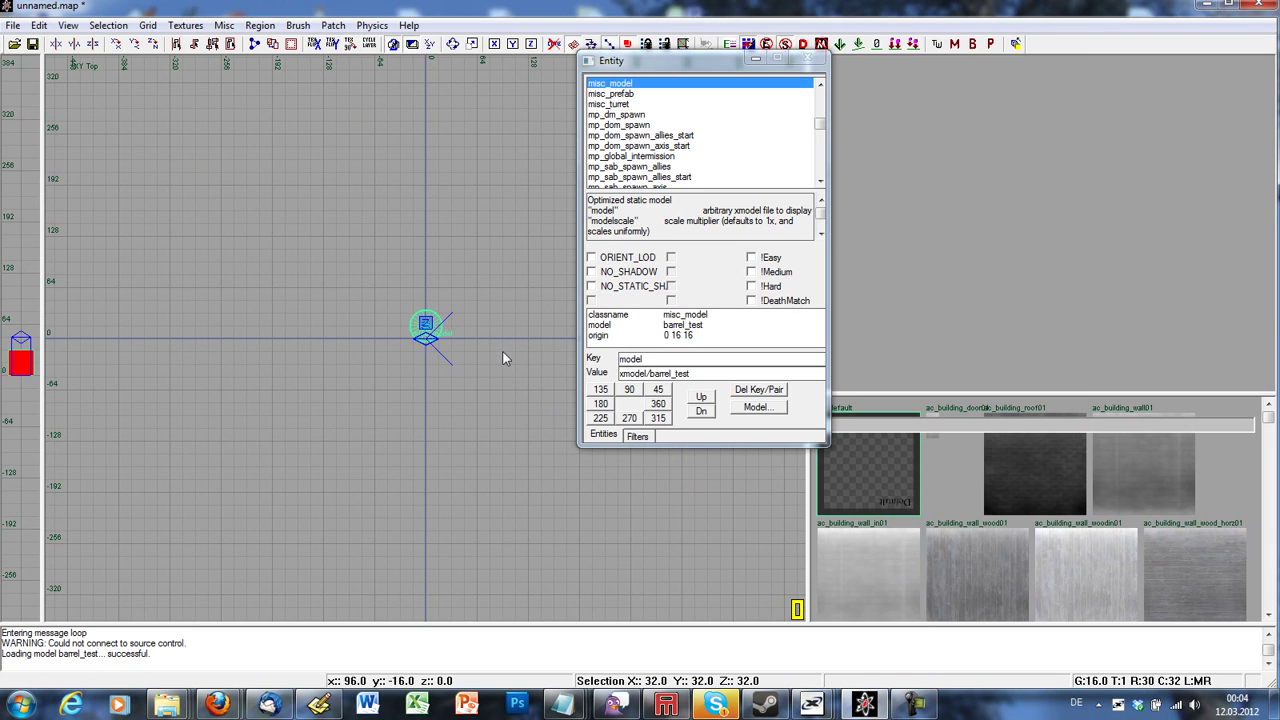
pyautogui.press('n')
# Check the barrel in the 3D view and drag it down so its base sits at zero.
pyautogui.scroll(2, 440, 328)
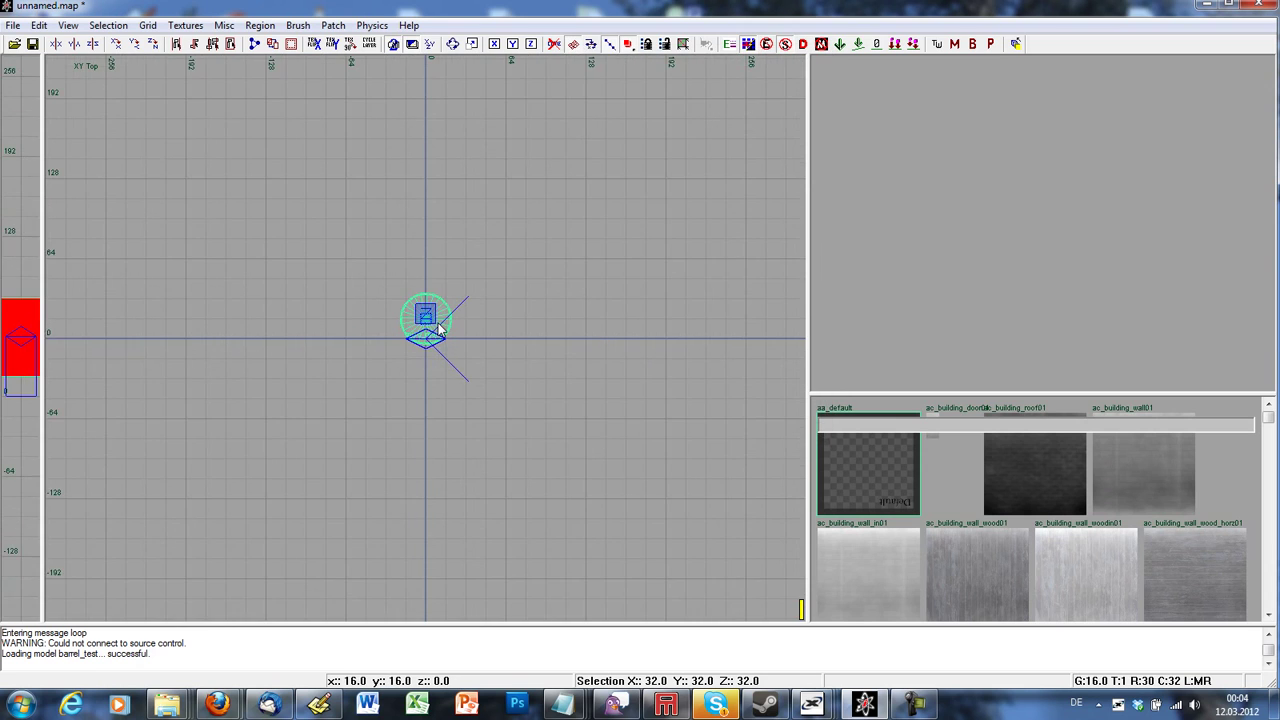
pyautogui.hotkey('ctrl', 'Tab')
pyautogui.rightClick(991, 314)
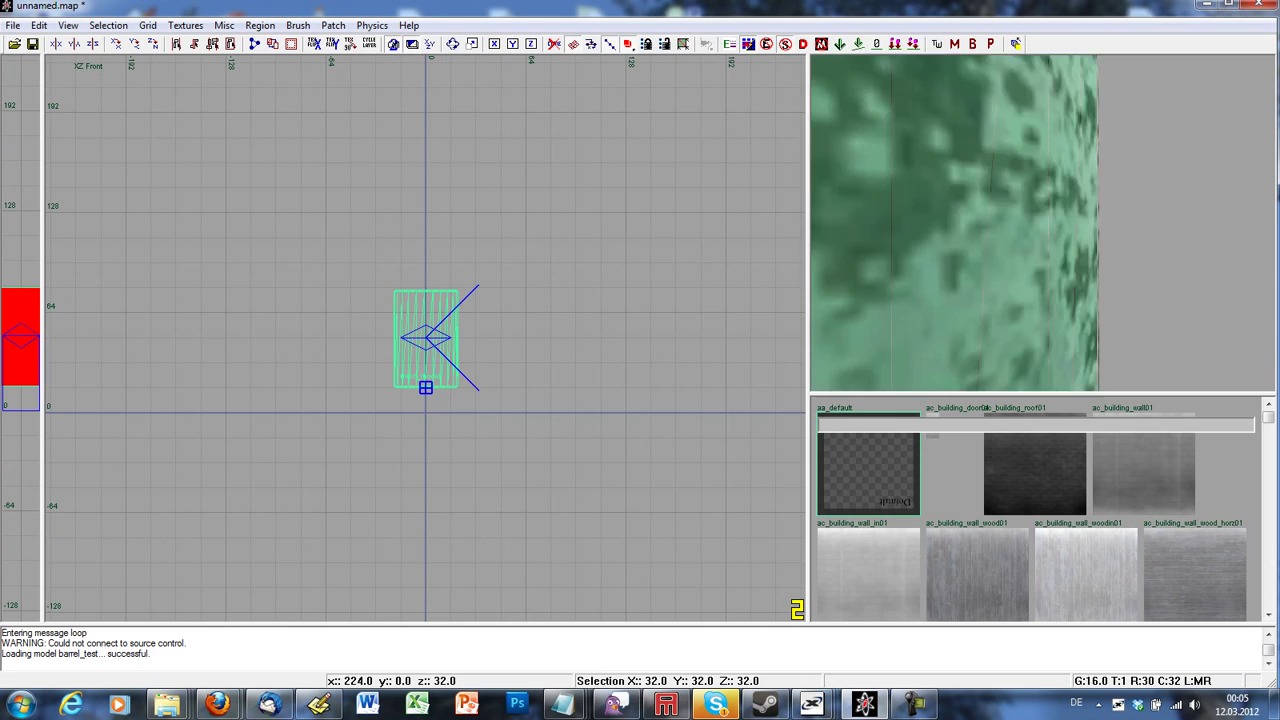
pyautogui.rightClick(995, 317)
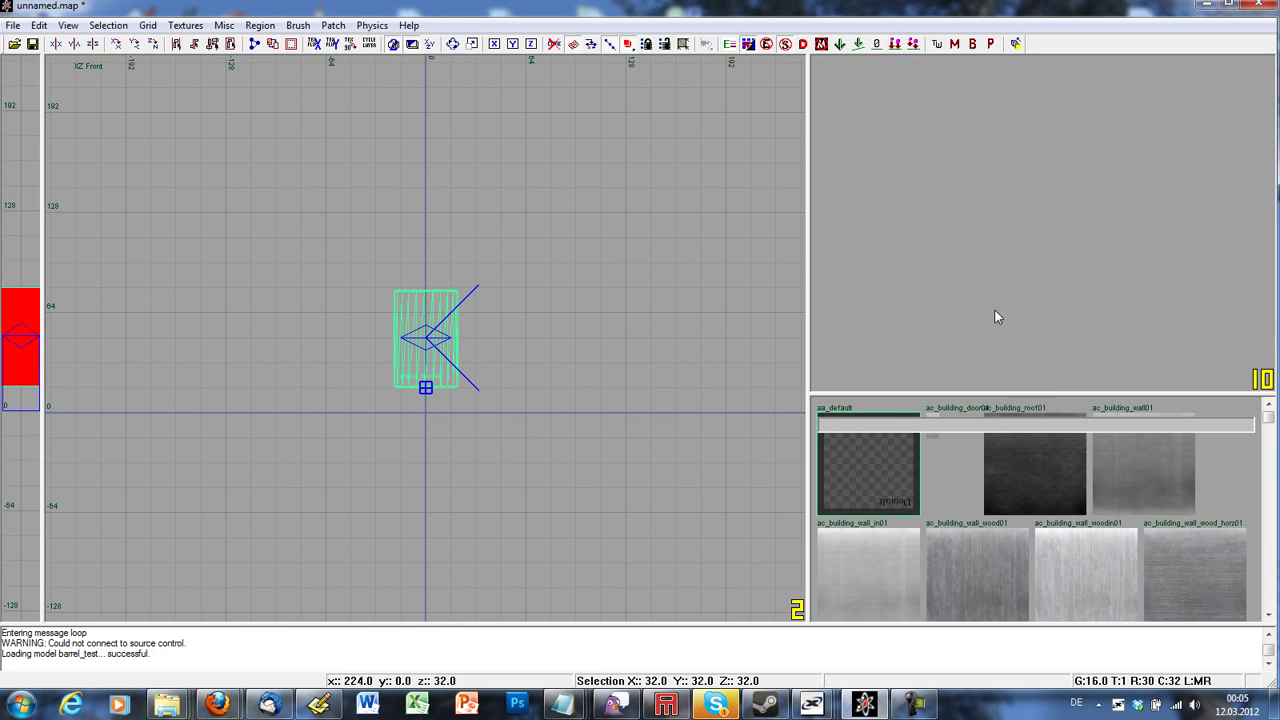
pyautogui.rightClick(1028, 312)
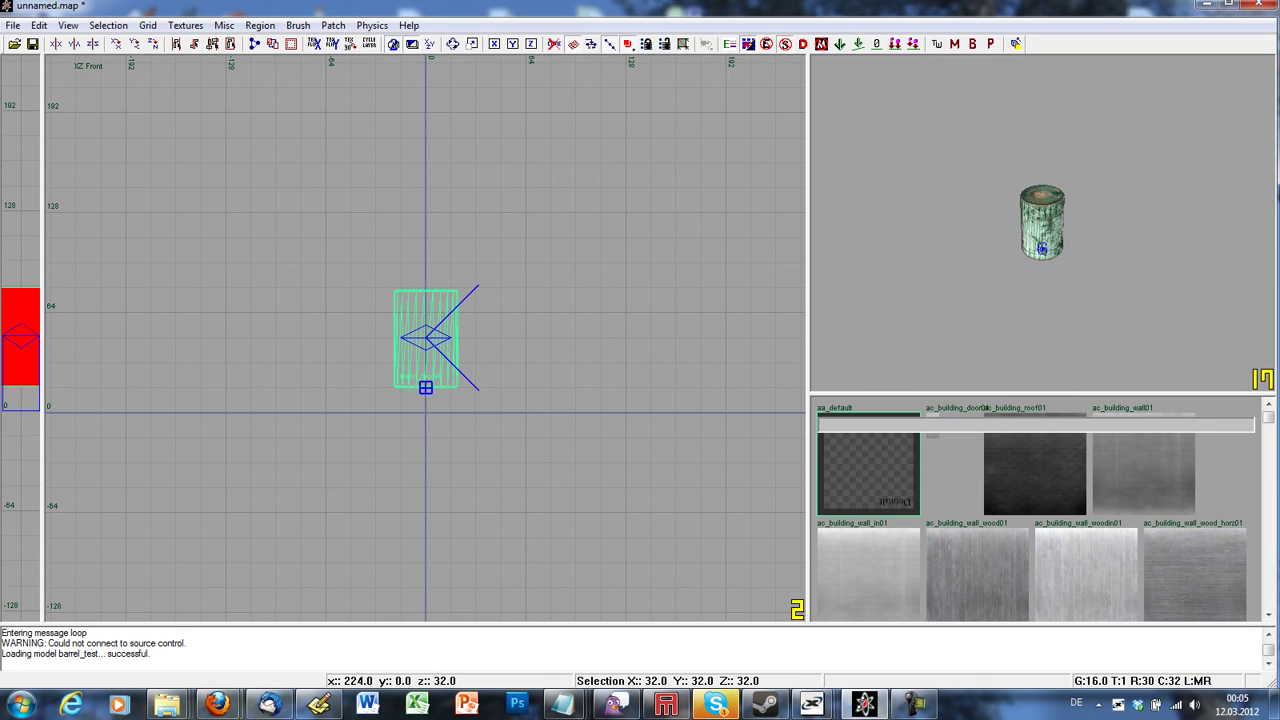
pyautogui.press('Up')
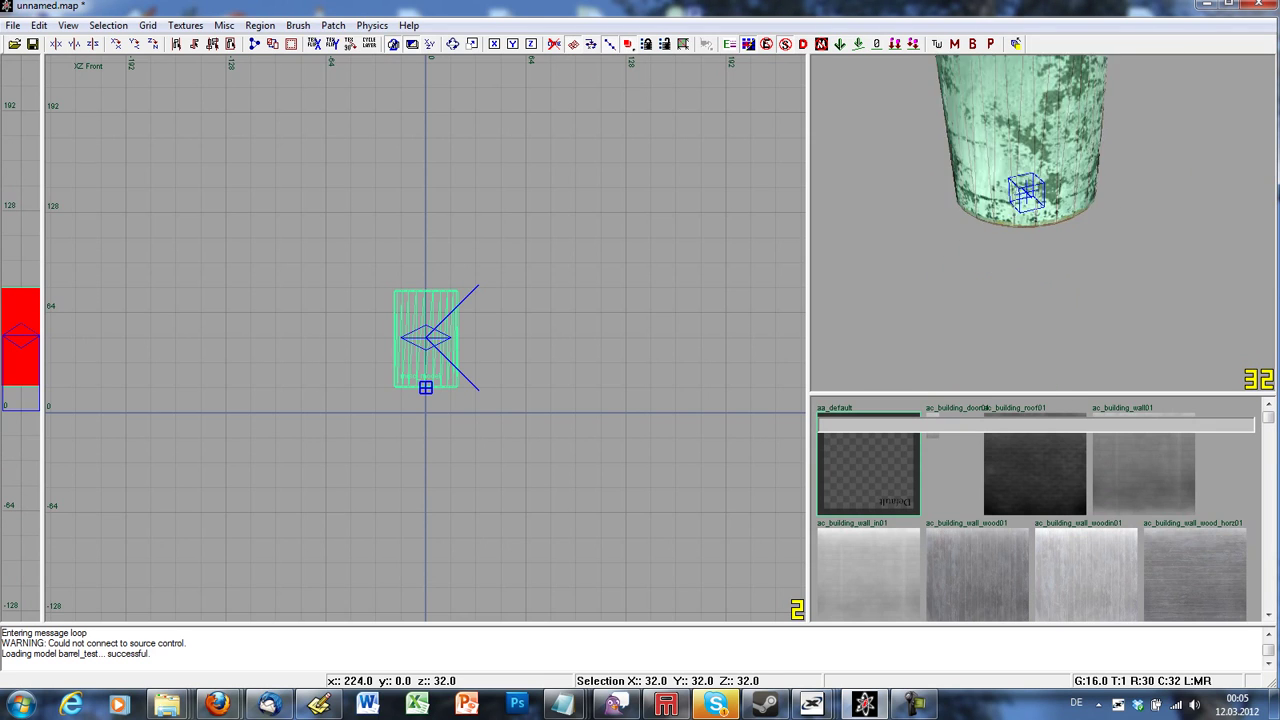
pyautogui.press('Down')
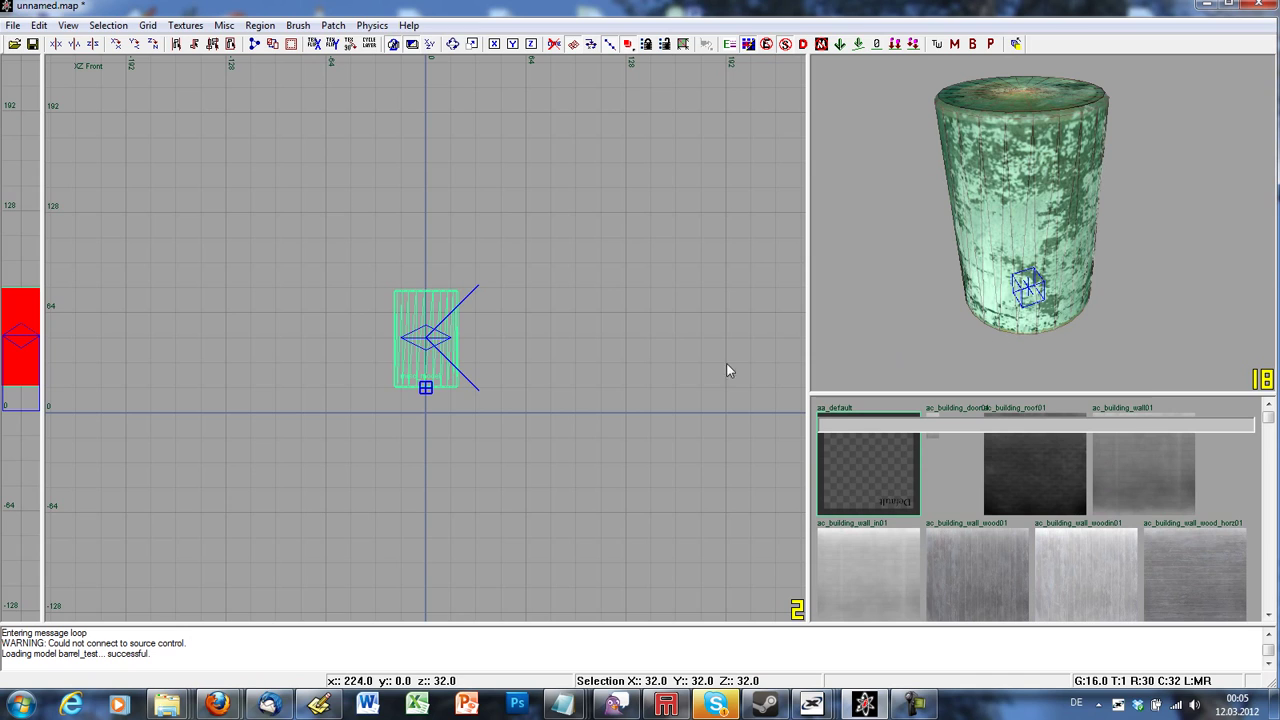
pyautogui.moveTo(447, 350); pyautogui.dragTo(437, 375)
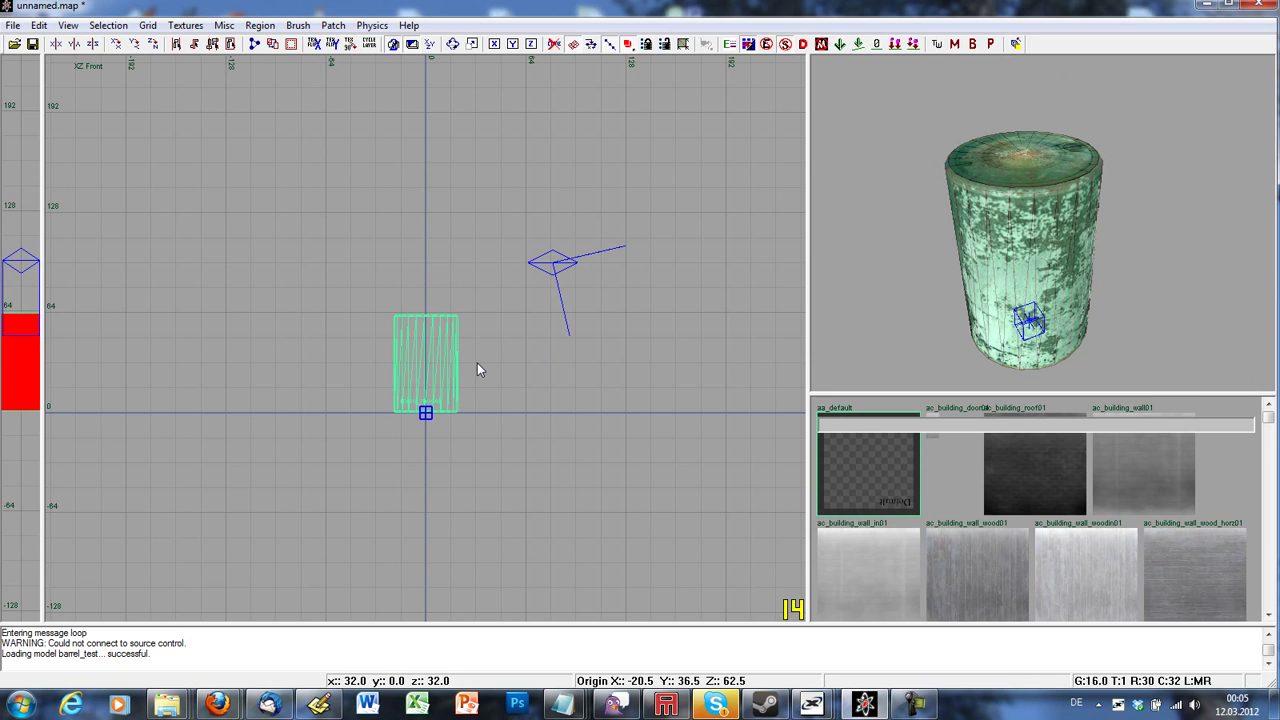
# Give the barrel misc_model a modelscale key of 1.5.
pyautogui.write('n')
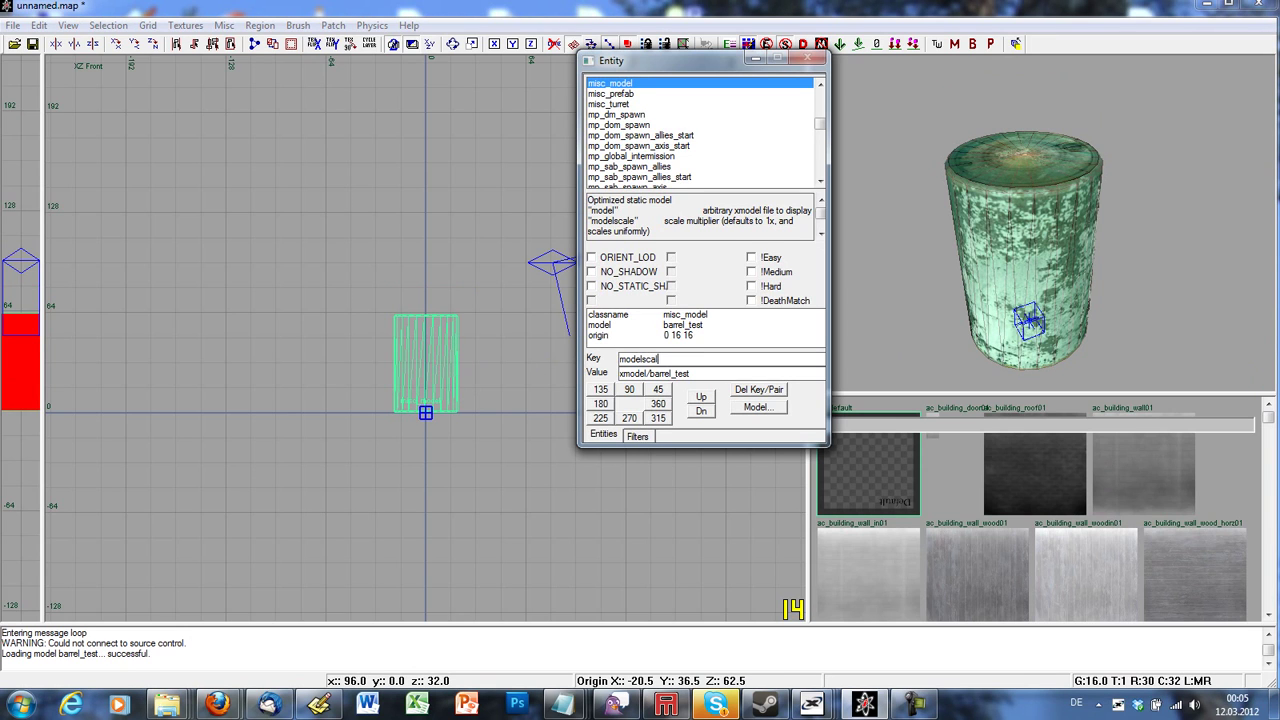
pyautogui.write('e')
pyautogui.press('Return')
pyautogui.press('Return')
pyautogui.press('n')
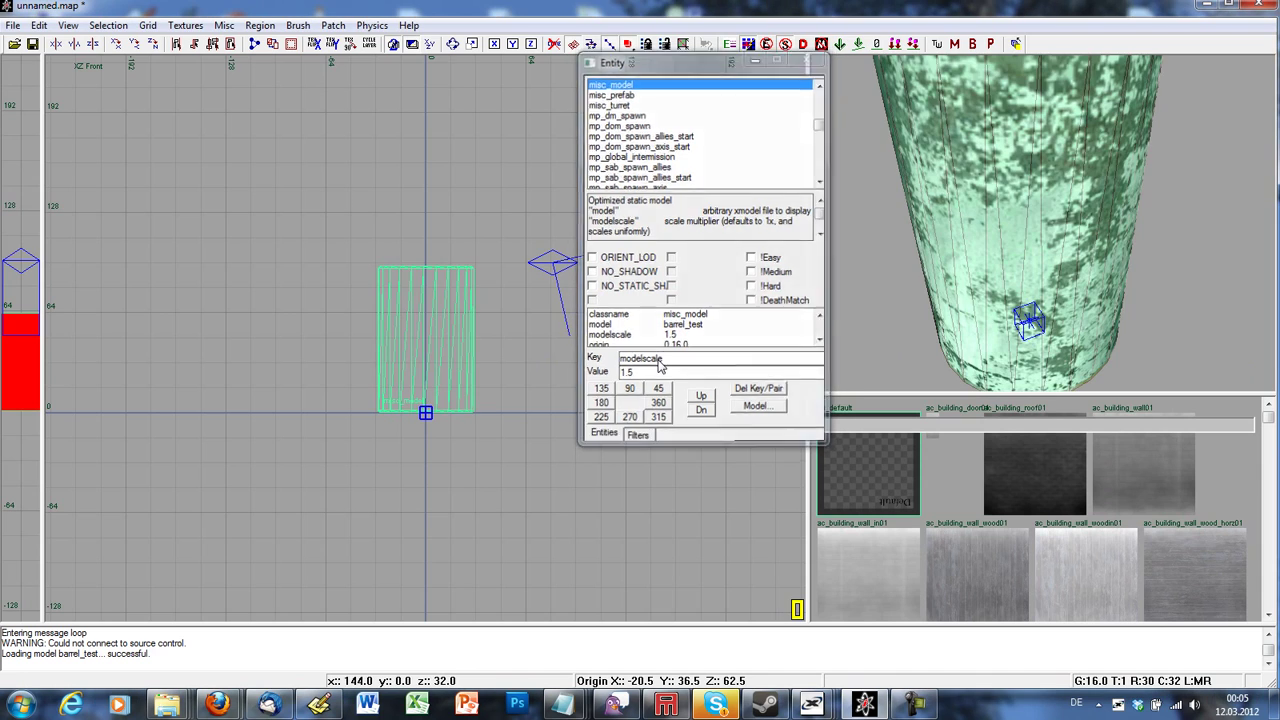
# Deselect the barrel and center it in the camera view to show its rusty texture.
pyautogui.scroll(-3, 976, 280)
pyautogui.moveTo(976, 280); pyautogui.dragTo(1028, 252, button='right')
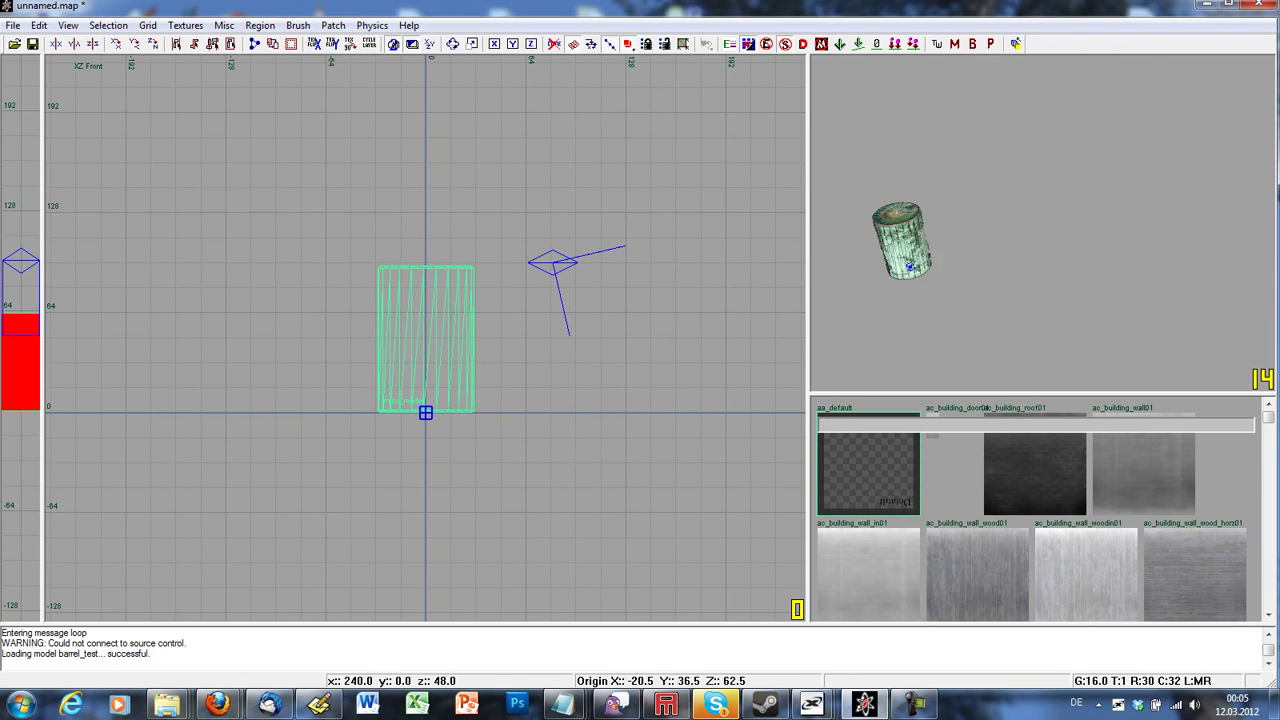
pyautogui.press('Escape')
pyautogui.rightClick(1106, 283)
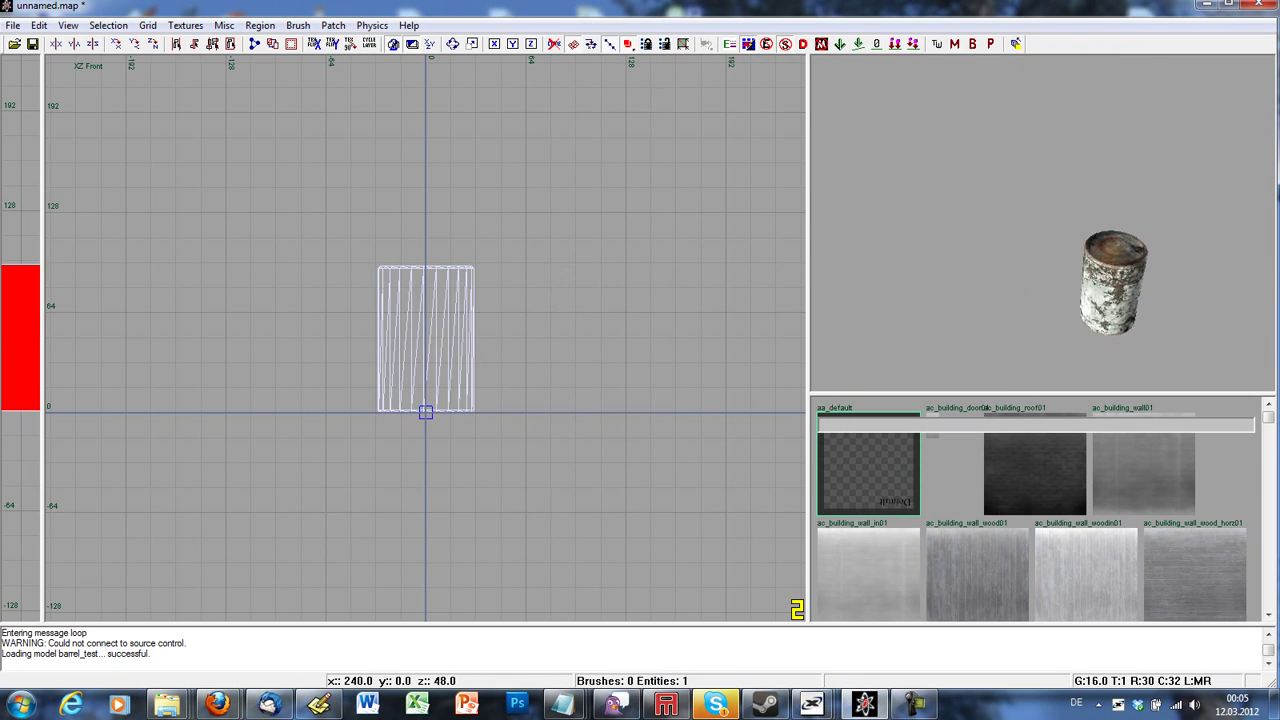
pyautogui.rightClick(1106, 283)
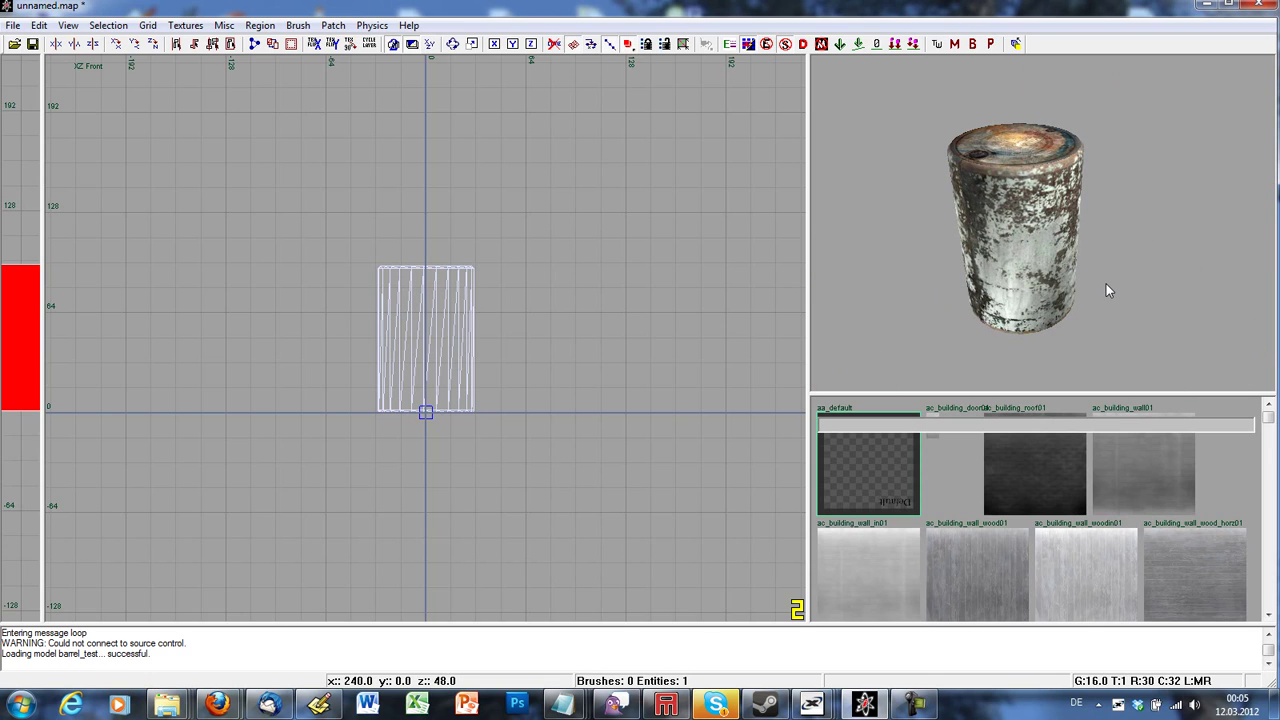